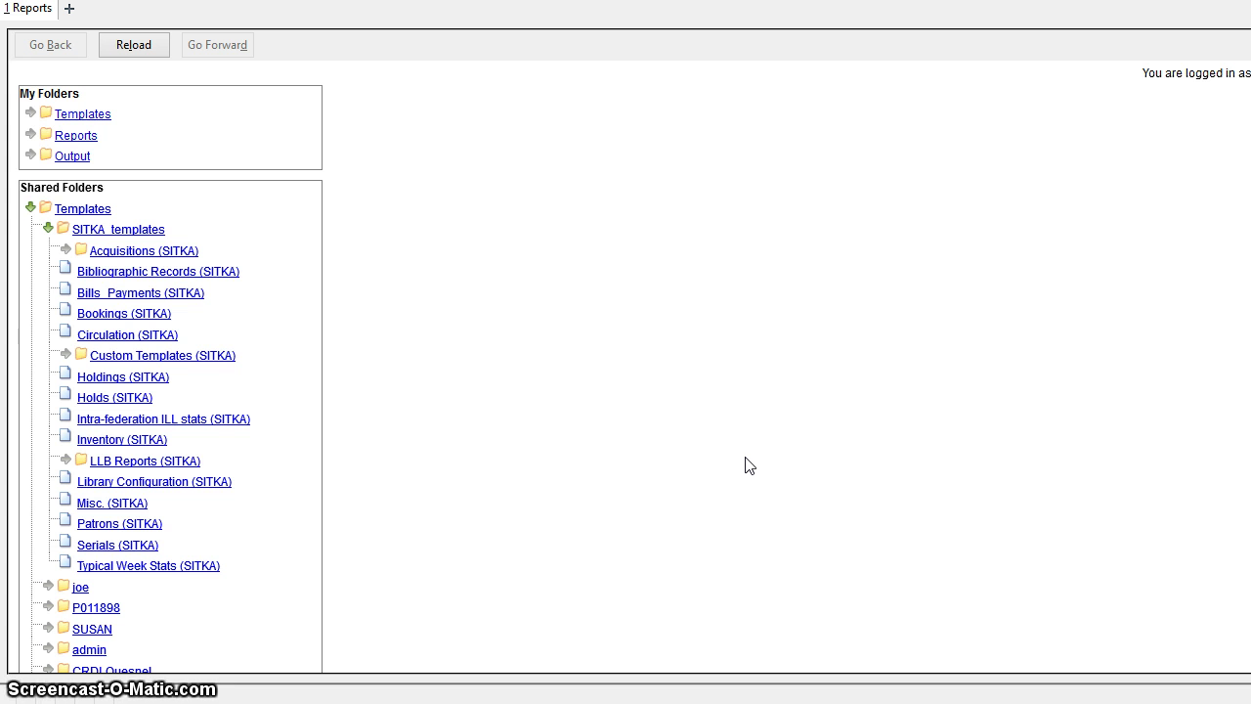
- Clone the "New Items Count by Circ Modifiers" template from the shared Holdings (SITKA) folder into the Templates folder
left_click(730, 289)
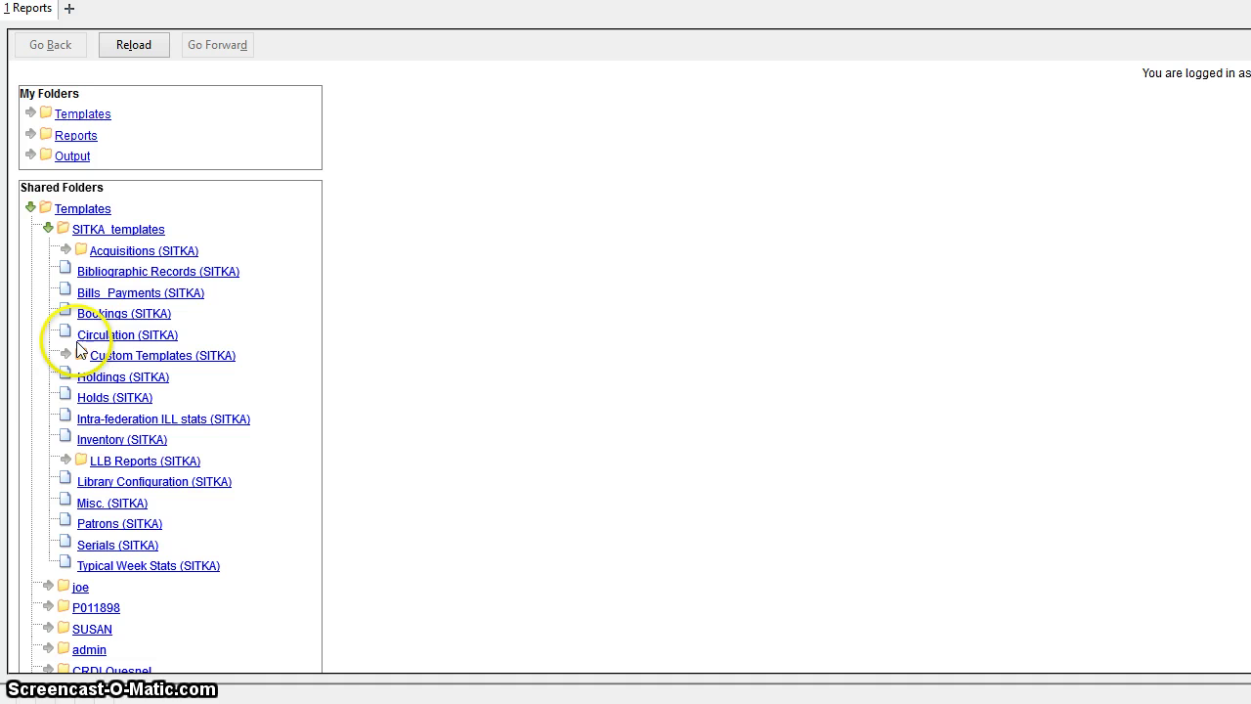
left_click(109, 383)
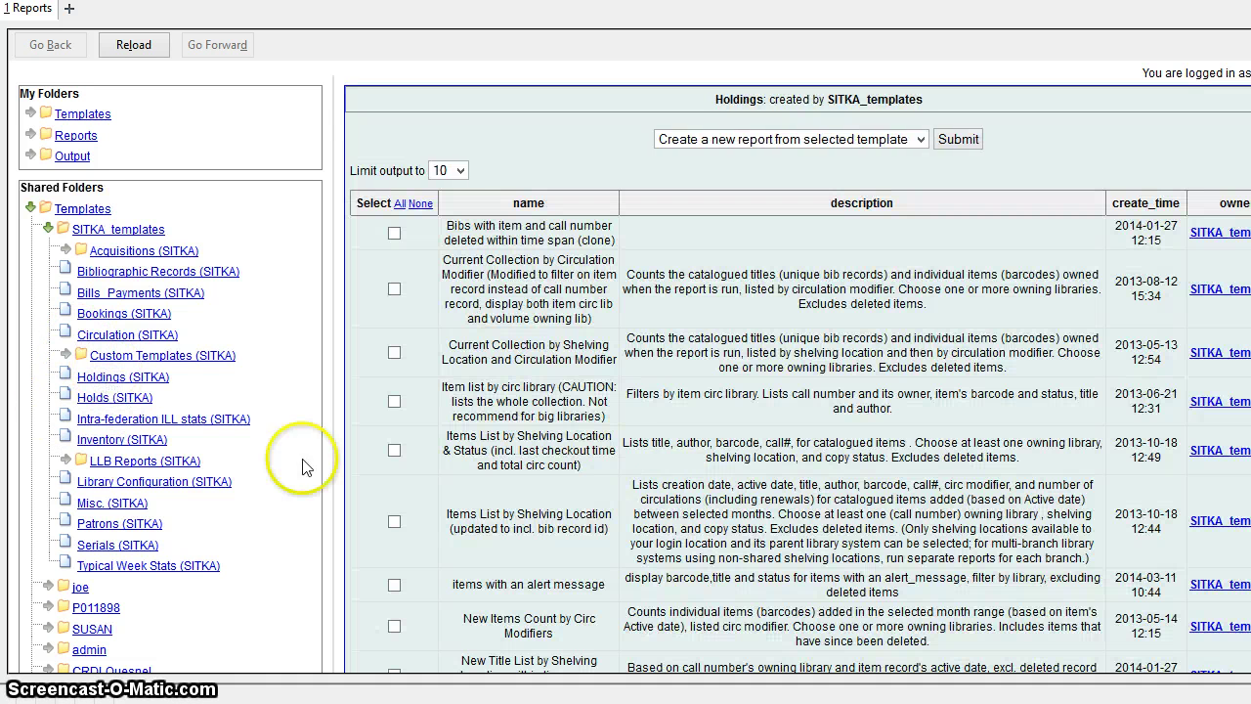
scroll(497, 457, "down", 2)
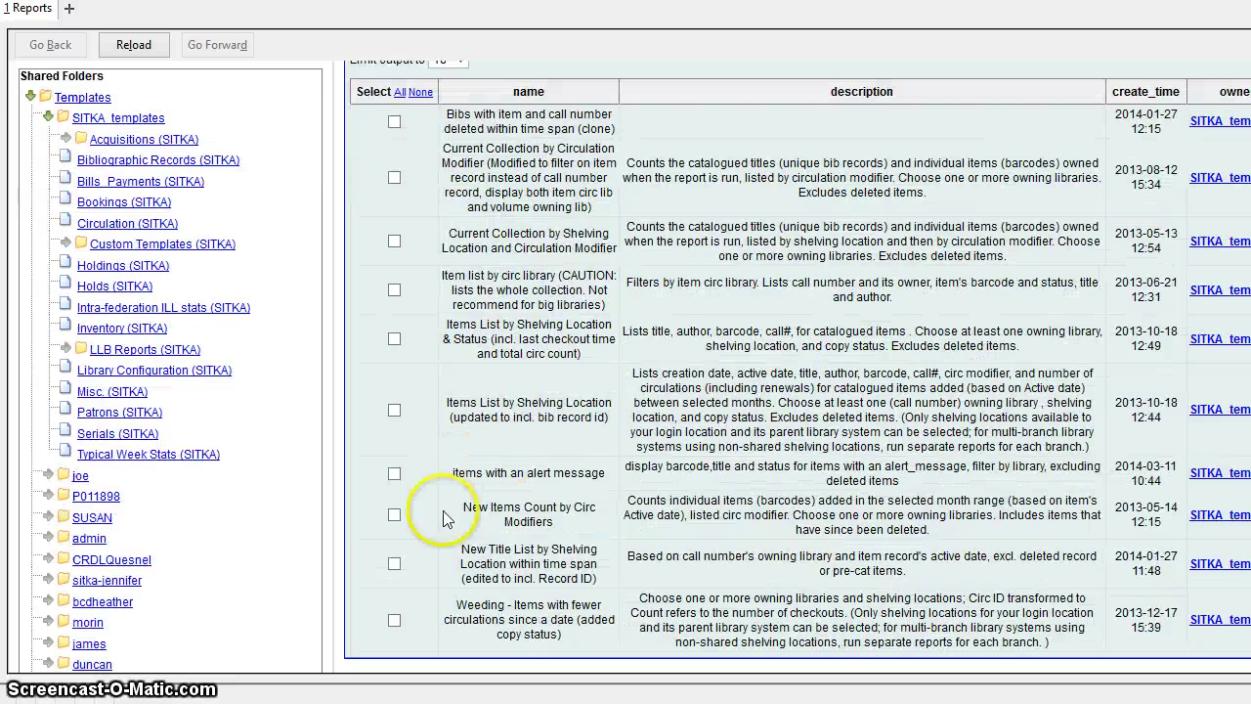
left_click(394, 514)
scroll(606, 528, "up", 2)
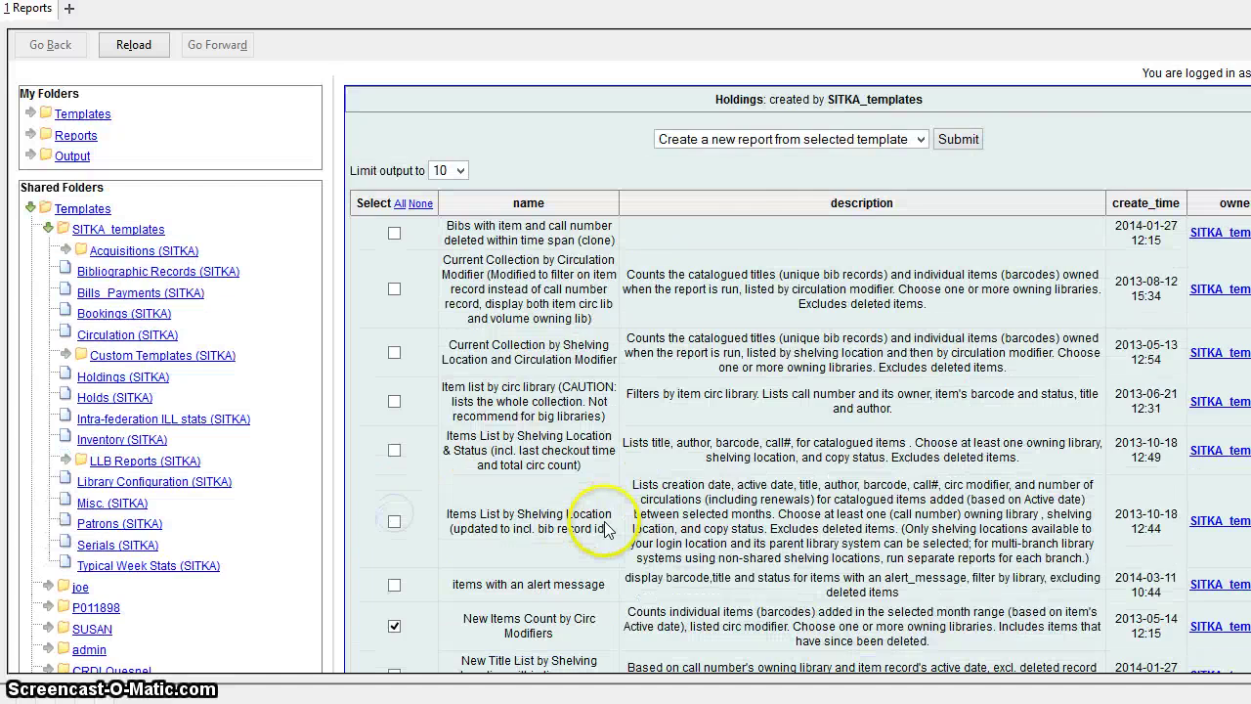
left_click(762, 139)
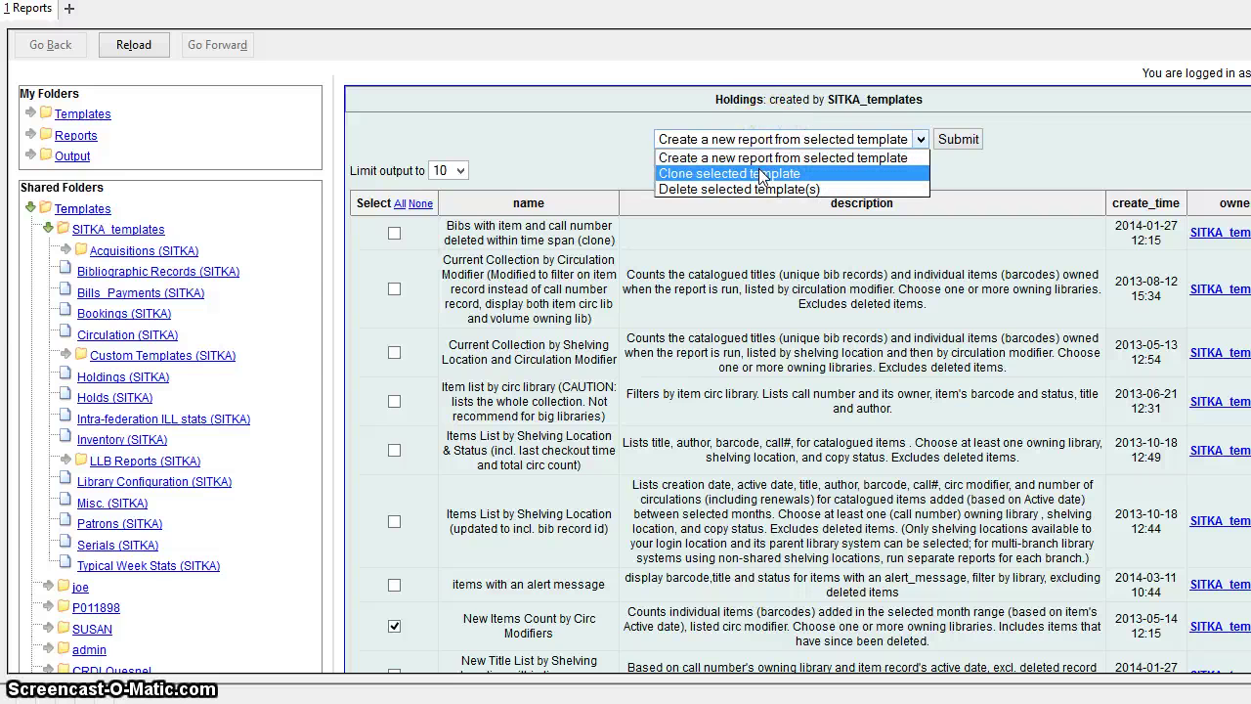
left_click(760, 174)
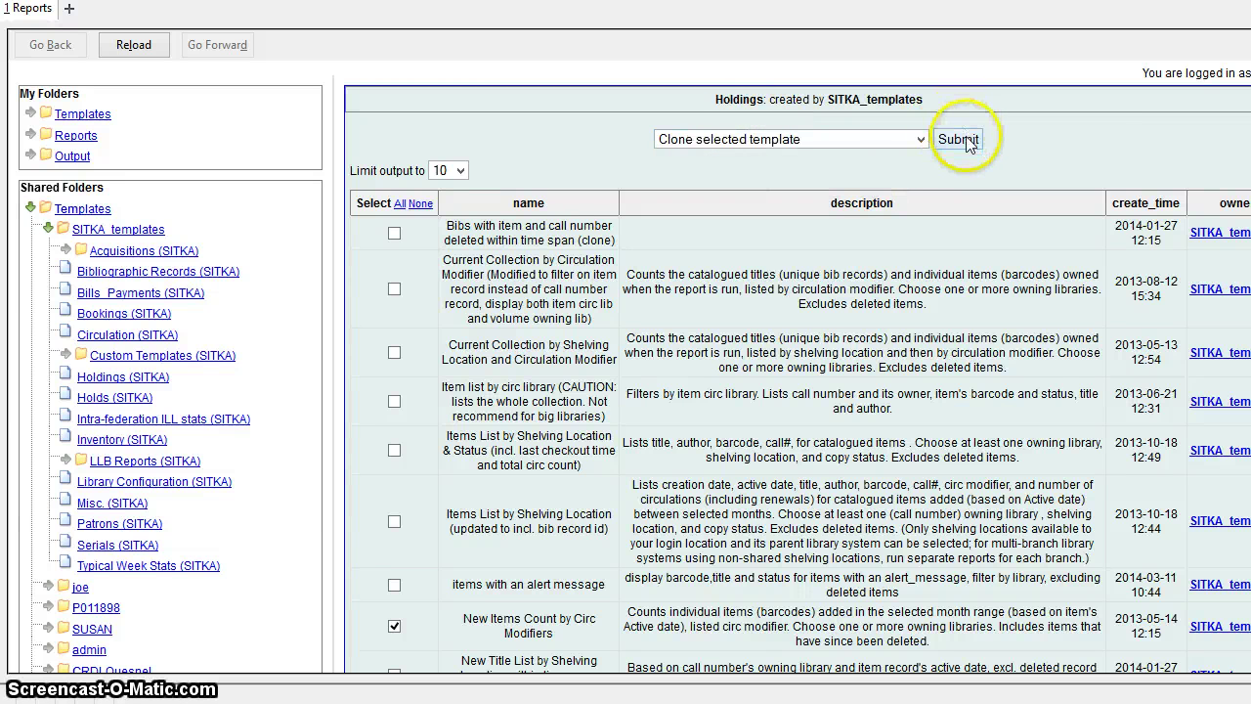
left_click(958, 138)
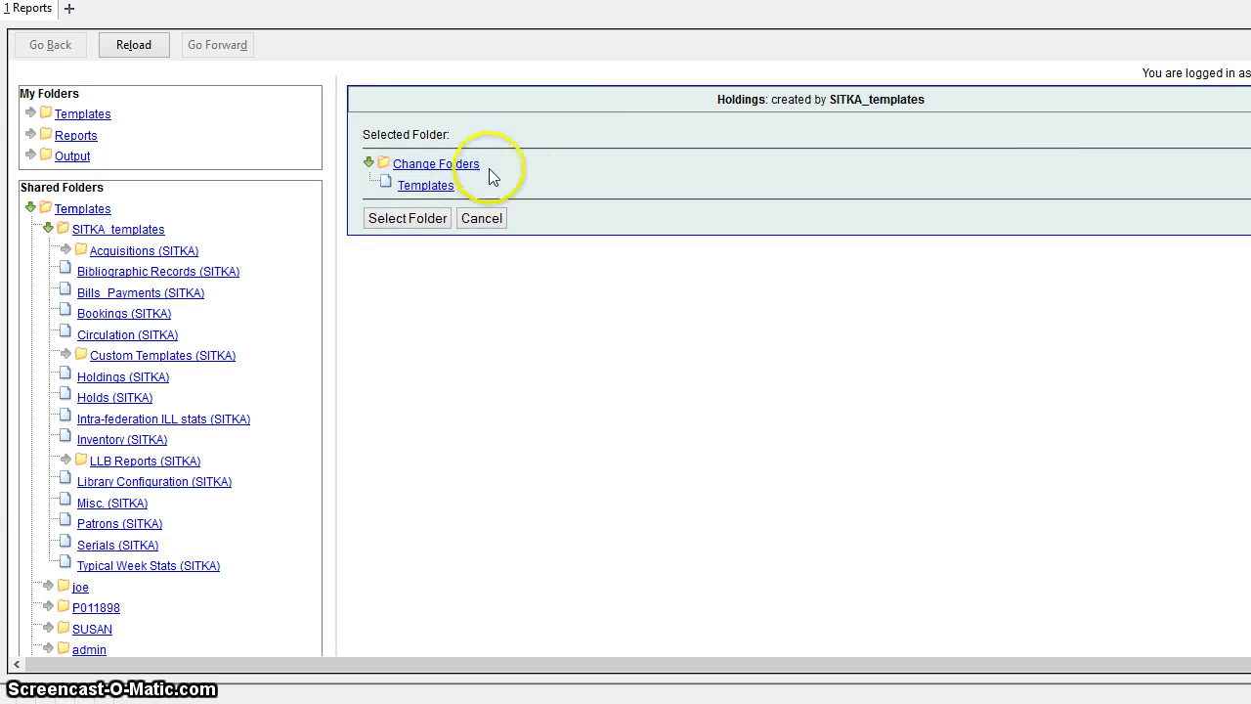
left_click(439, 192)
left_click(407, 218)
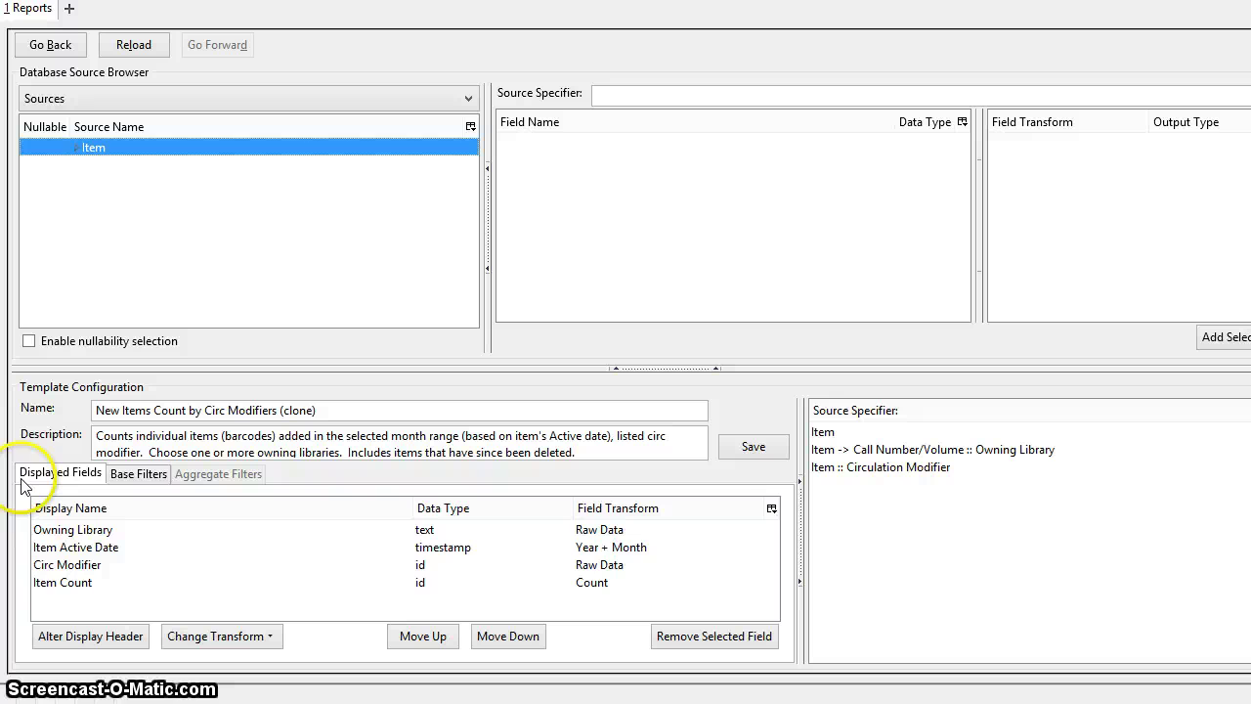
- Remove the Owning Library field from the cloned template's displayed fields
left_click(138, 475)
left_click(68, 477)
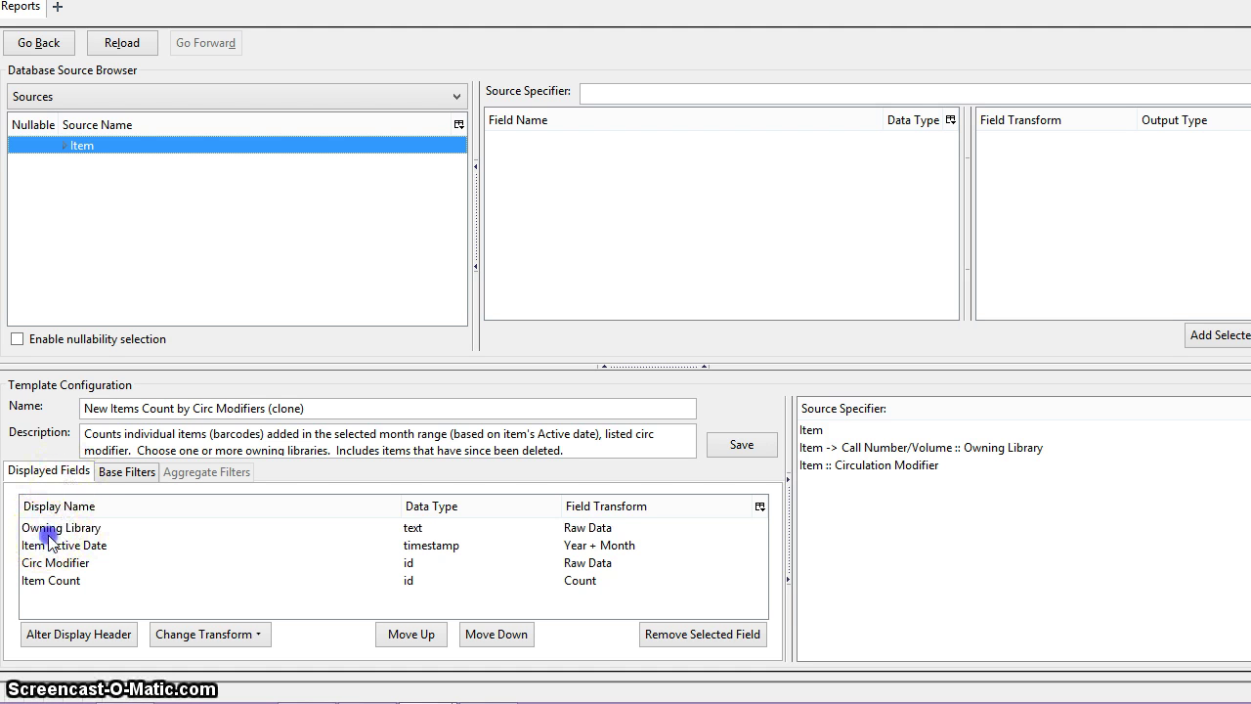
left_click(49, 533)
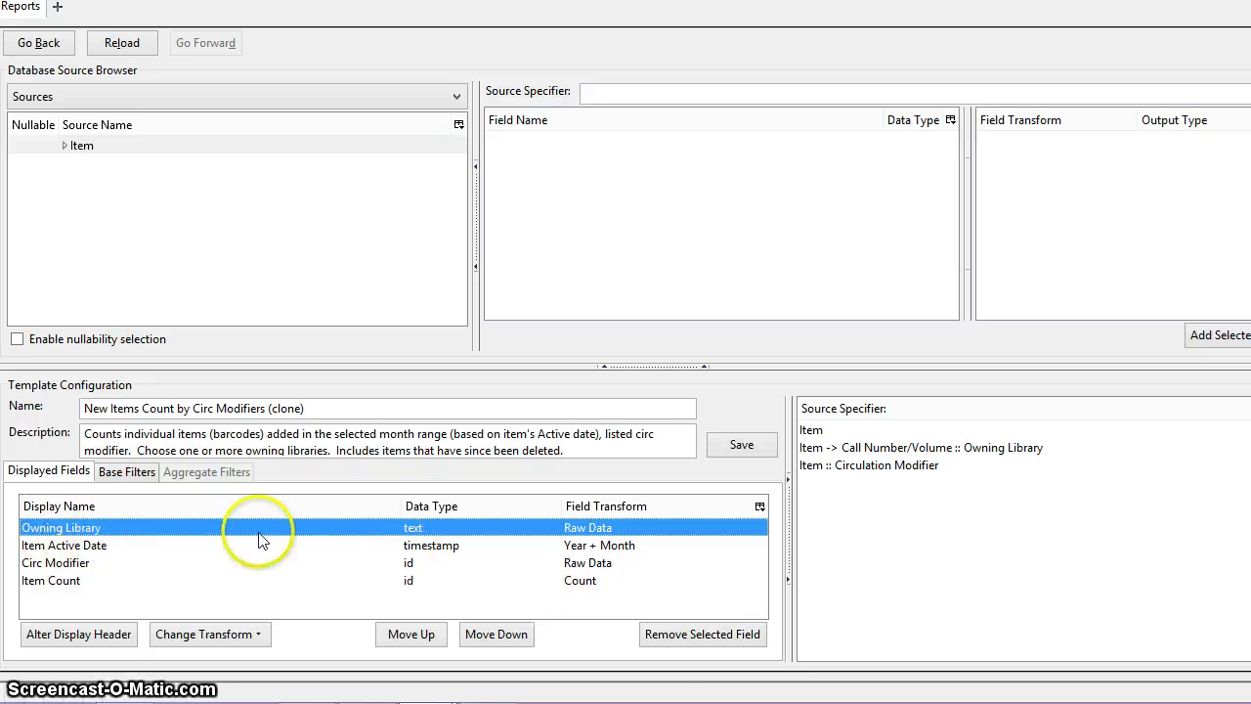
left_click(671, 642)
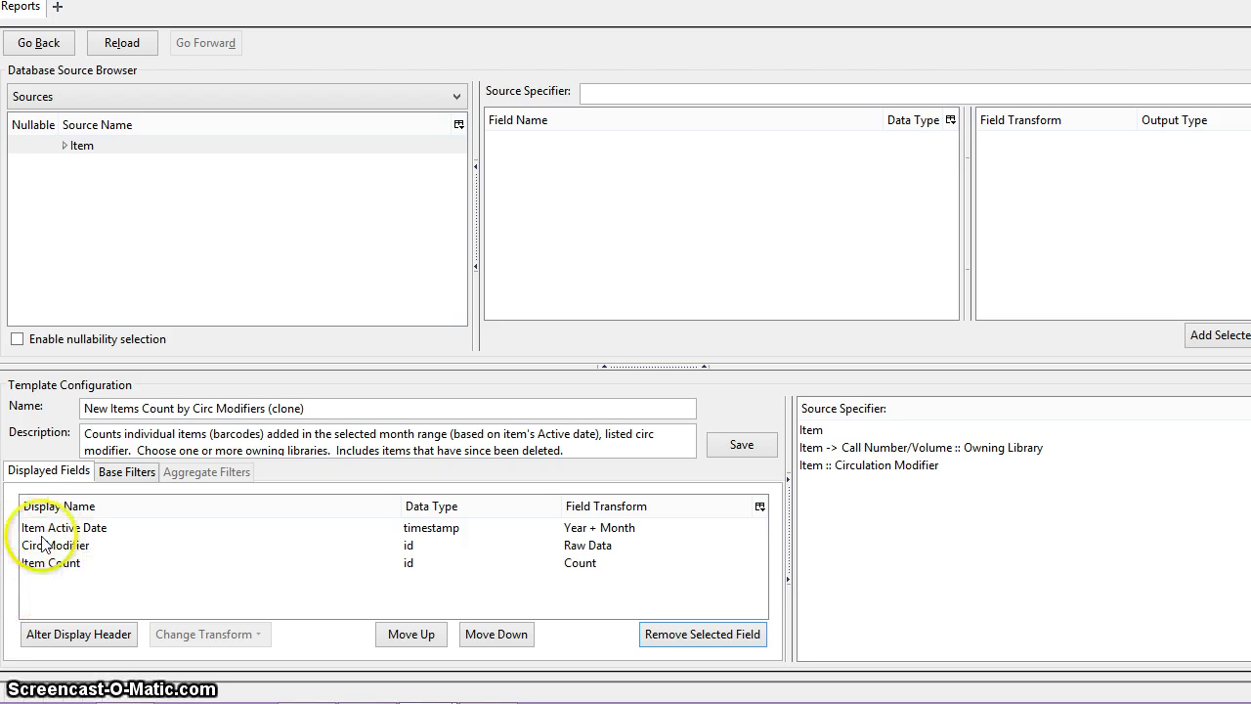
- Move the Circ Modifier displayed field up above Item Active Date
left_click(71, 528)
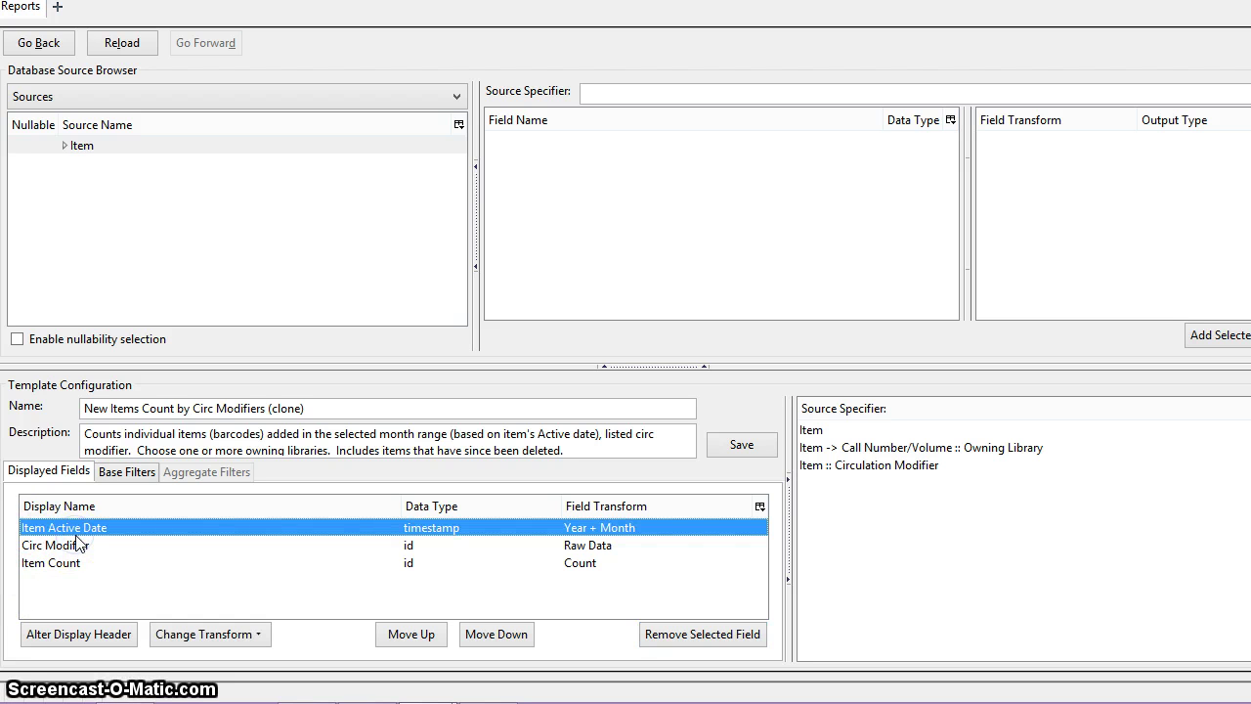
left_click(75, 546)
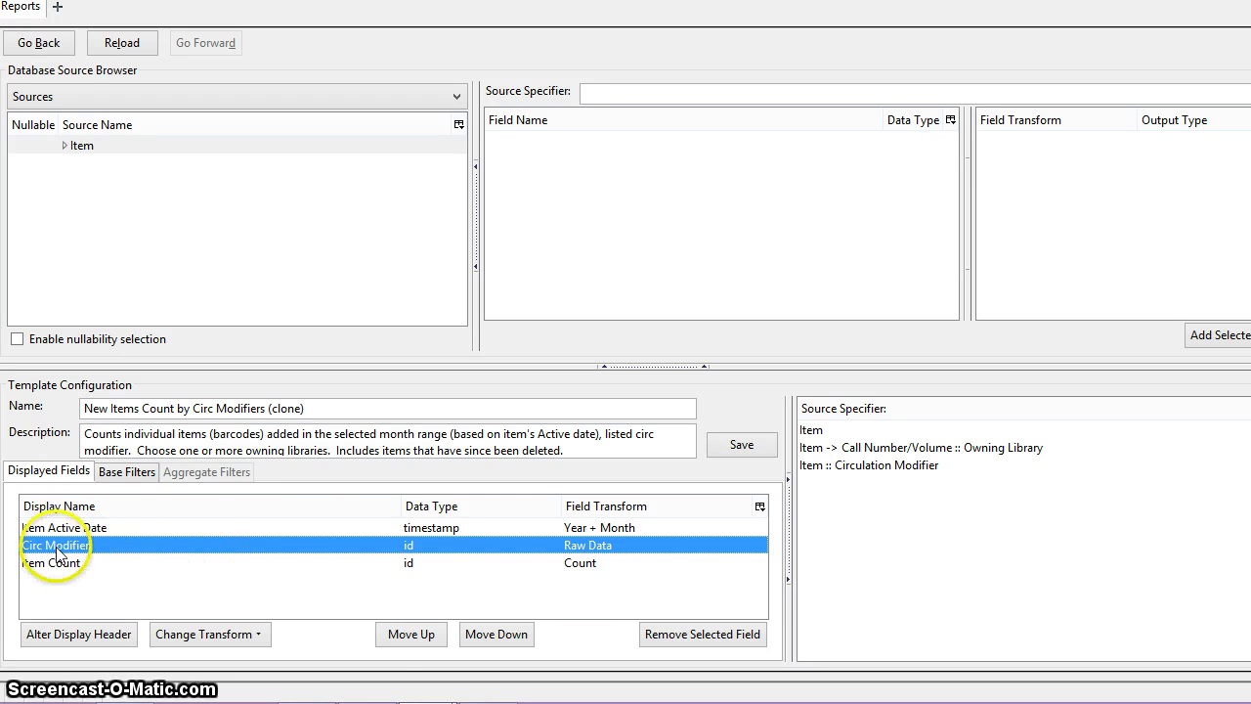
left_click(412, 635)
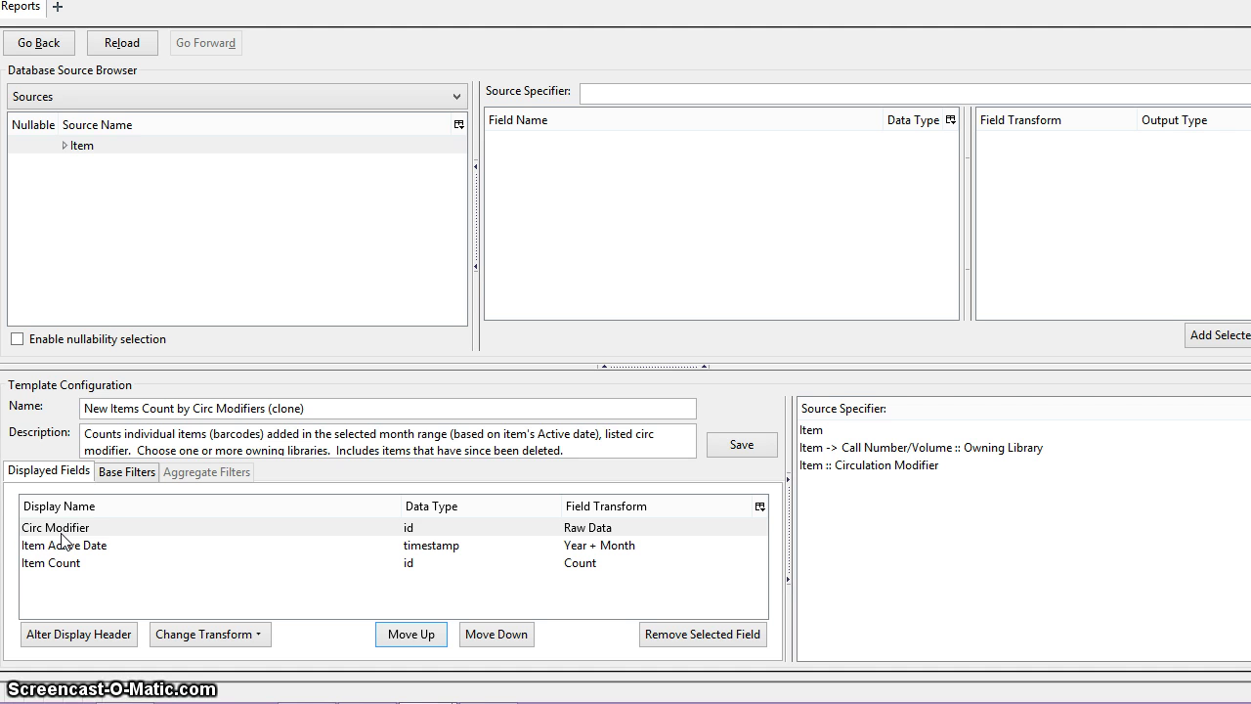
left_click(80, 507)
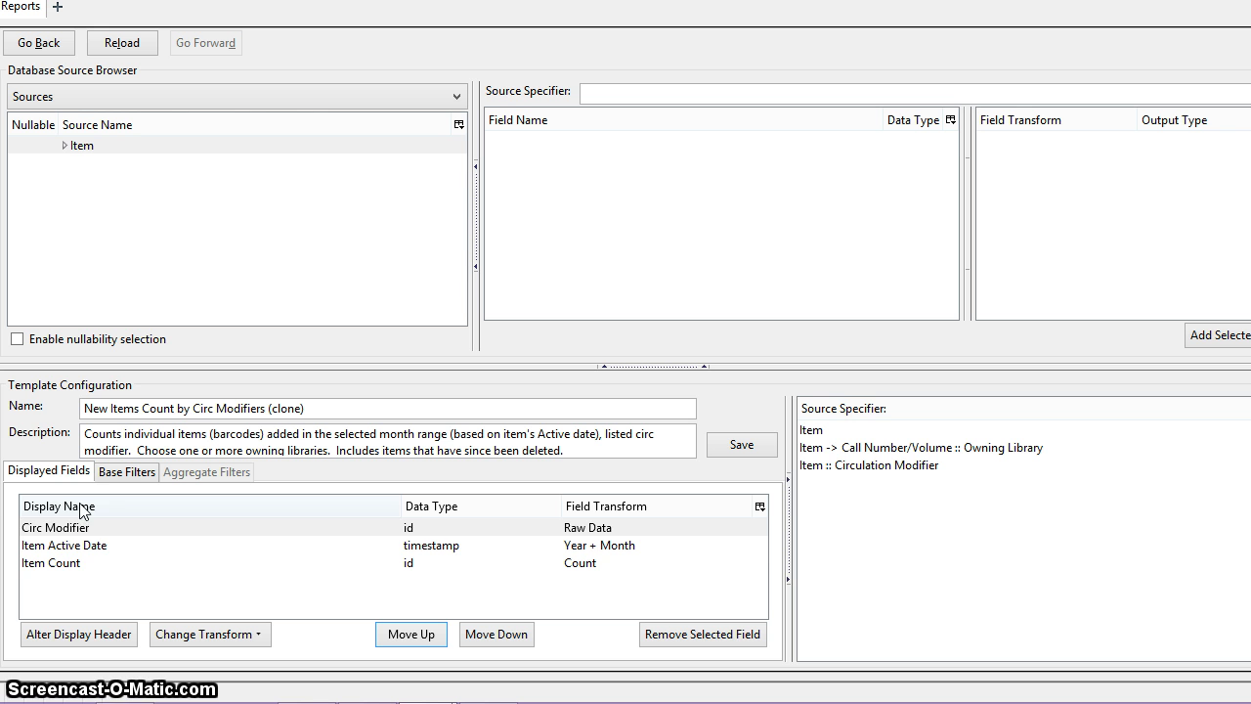
- Change the column header of the Item Active Date field to "Active Date"
left_click(67, 547)
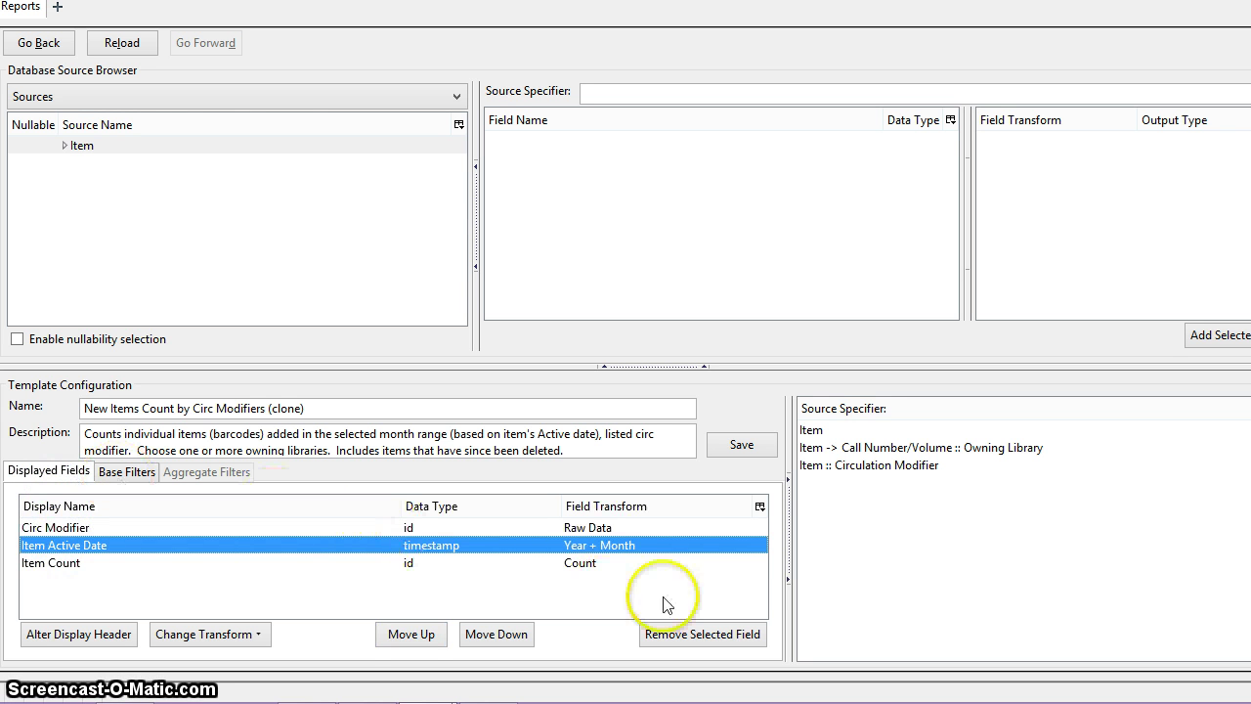
left_click(48, 634)
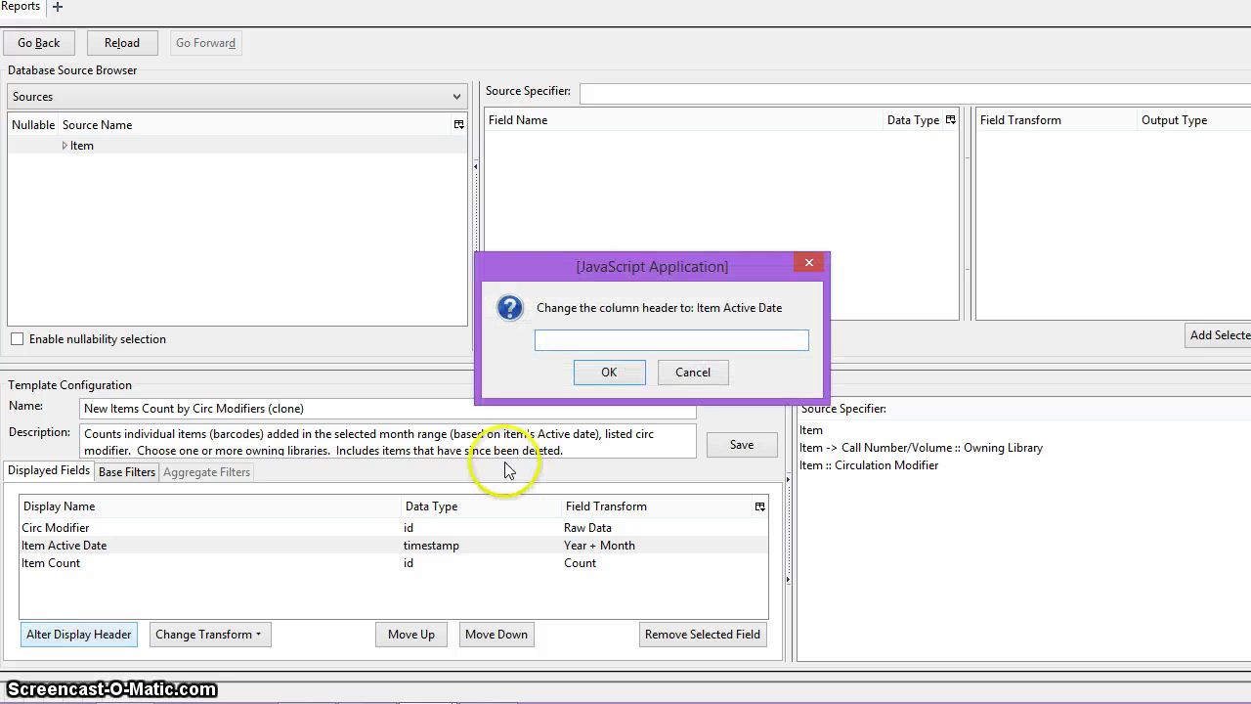
type("Active ")
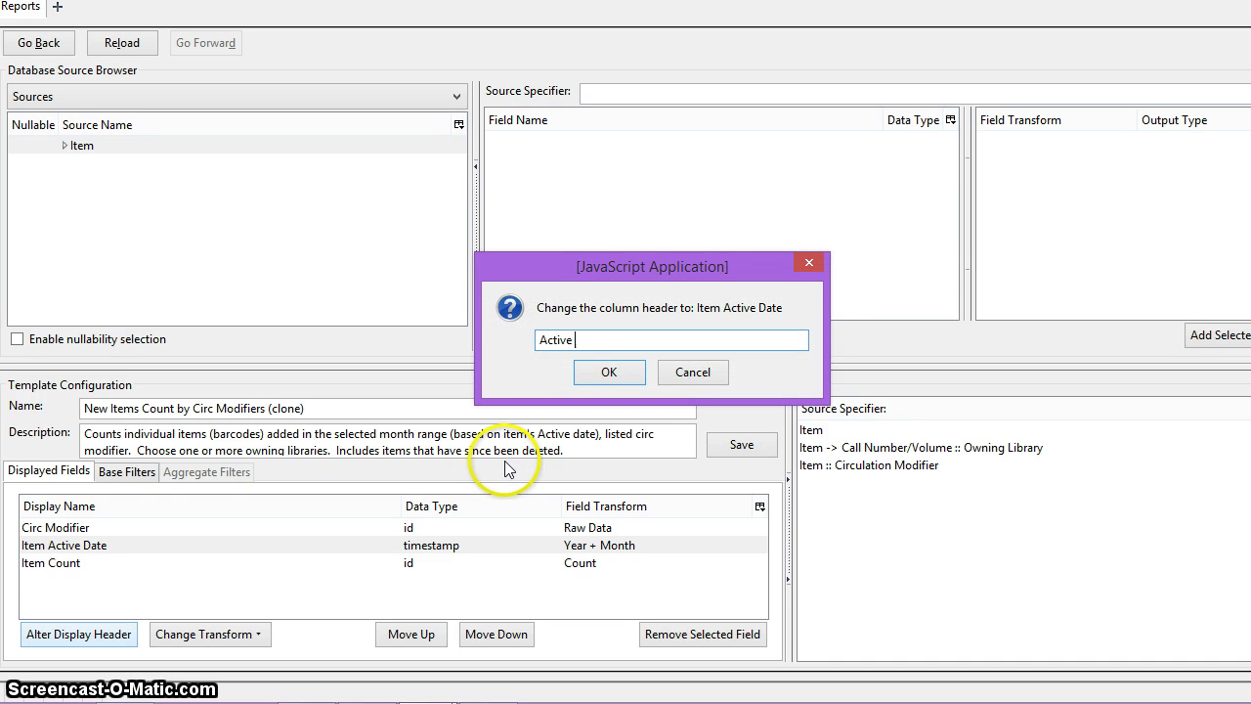
type("Date")
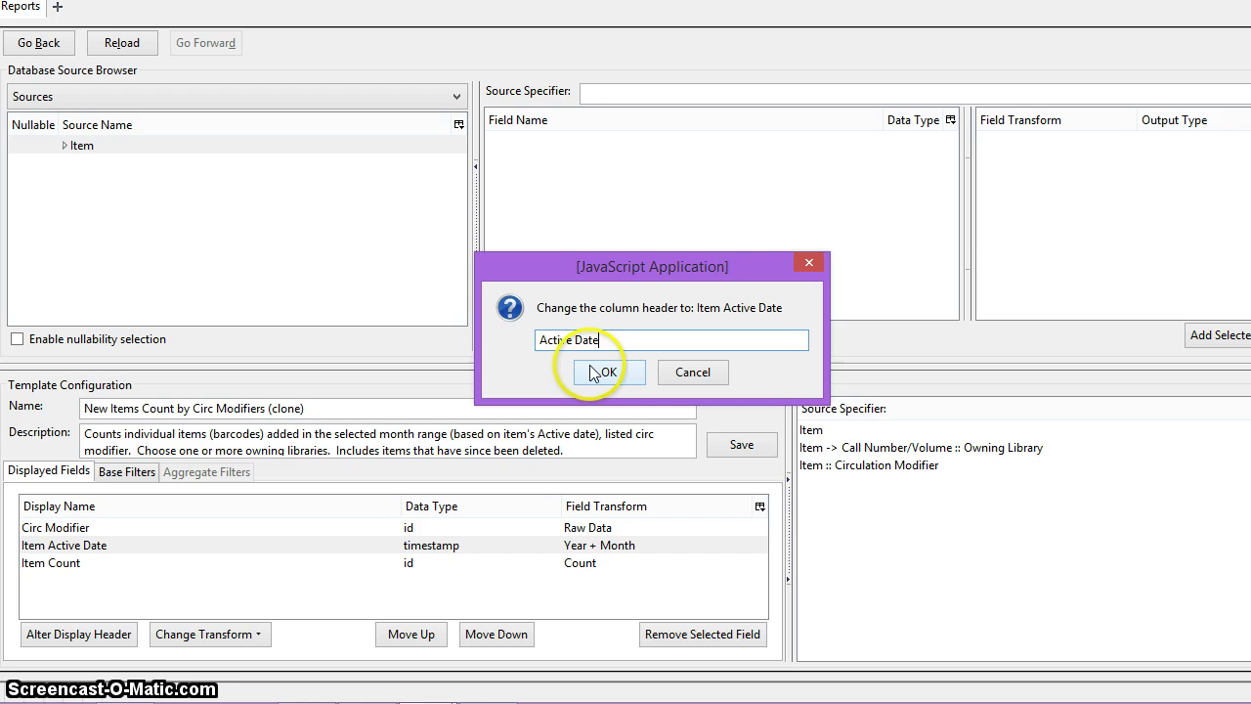
left_click(590, 372)
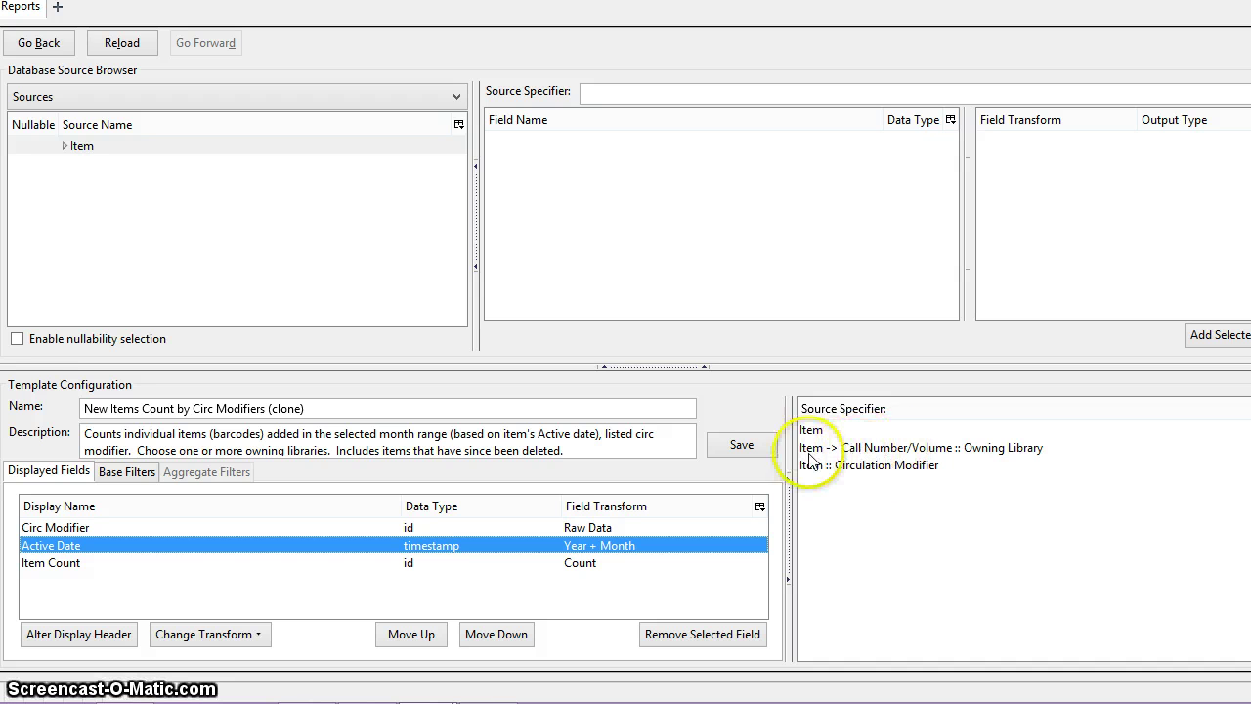
- Add the Name field from the Item source's Shelving Location to the displayed fields with the Raw Data transform
left_click(865, 449)
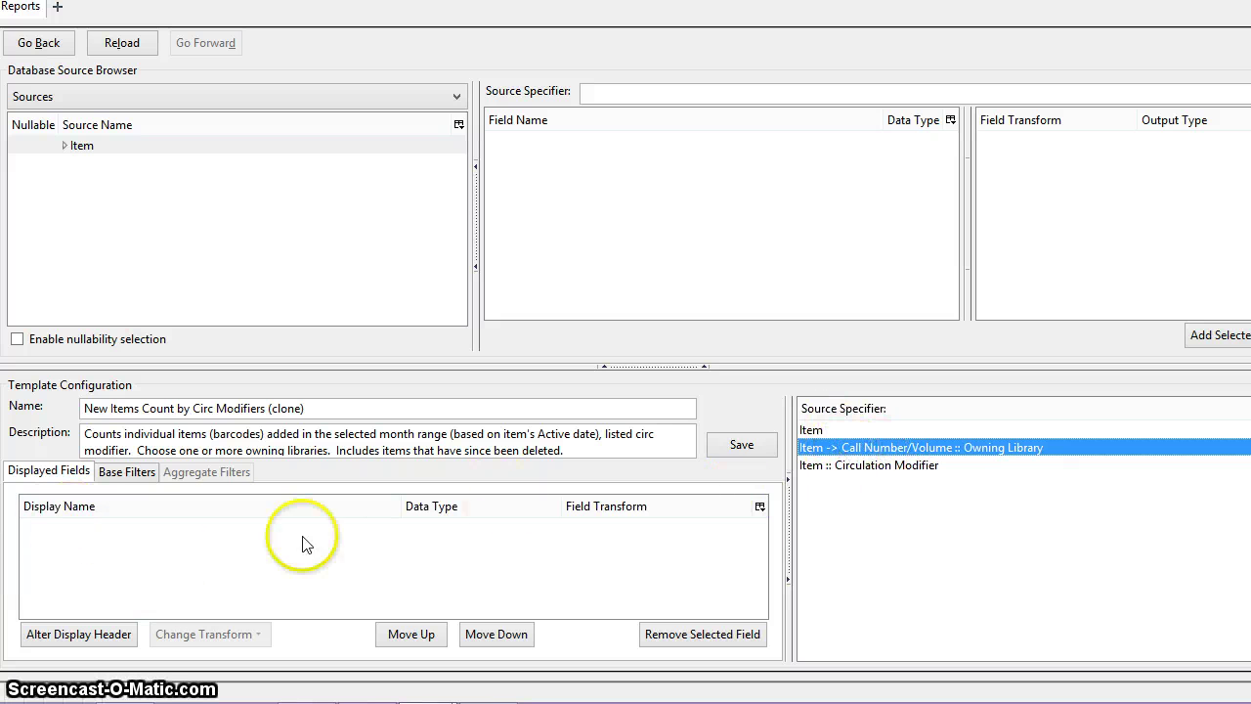
left_click(837, 465)
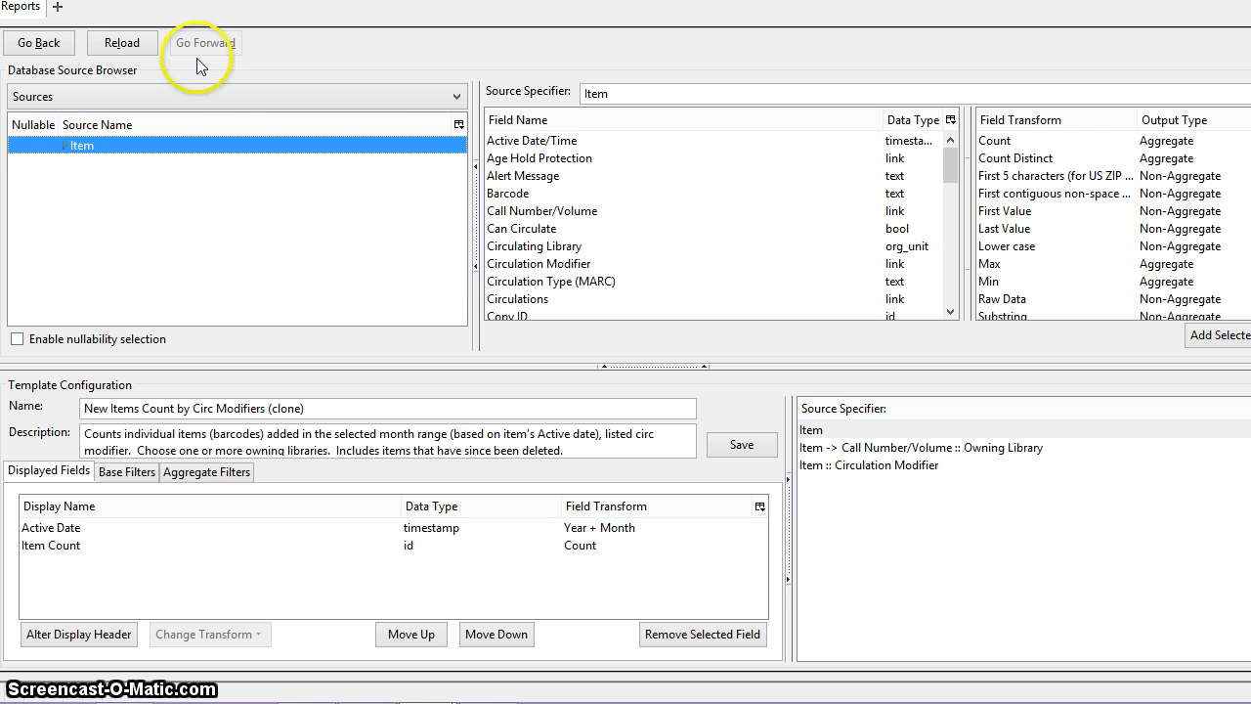
left_click(64, 149)
scroll(185, 219, "down", 2)
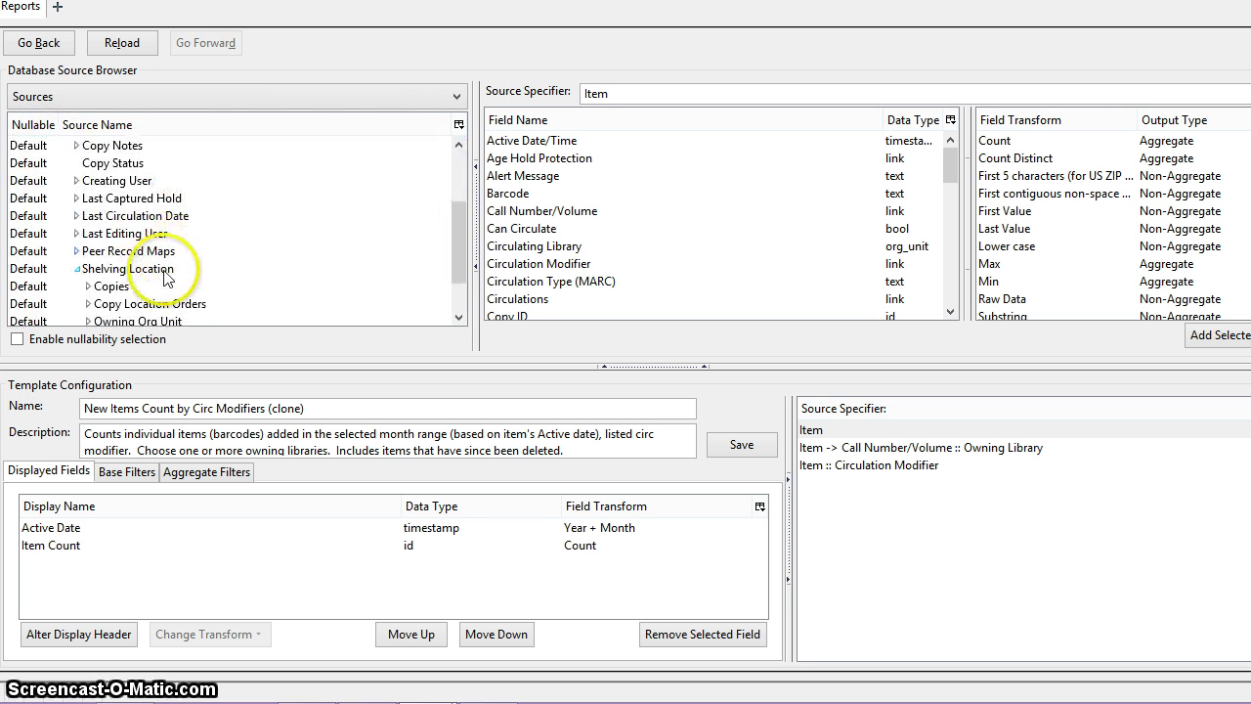
left_click(123, 273)
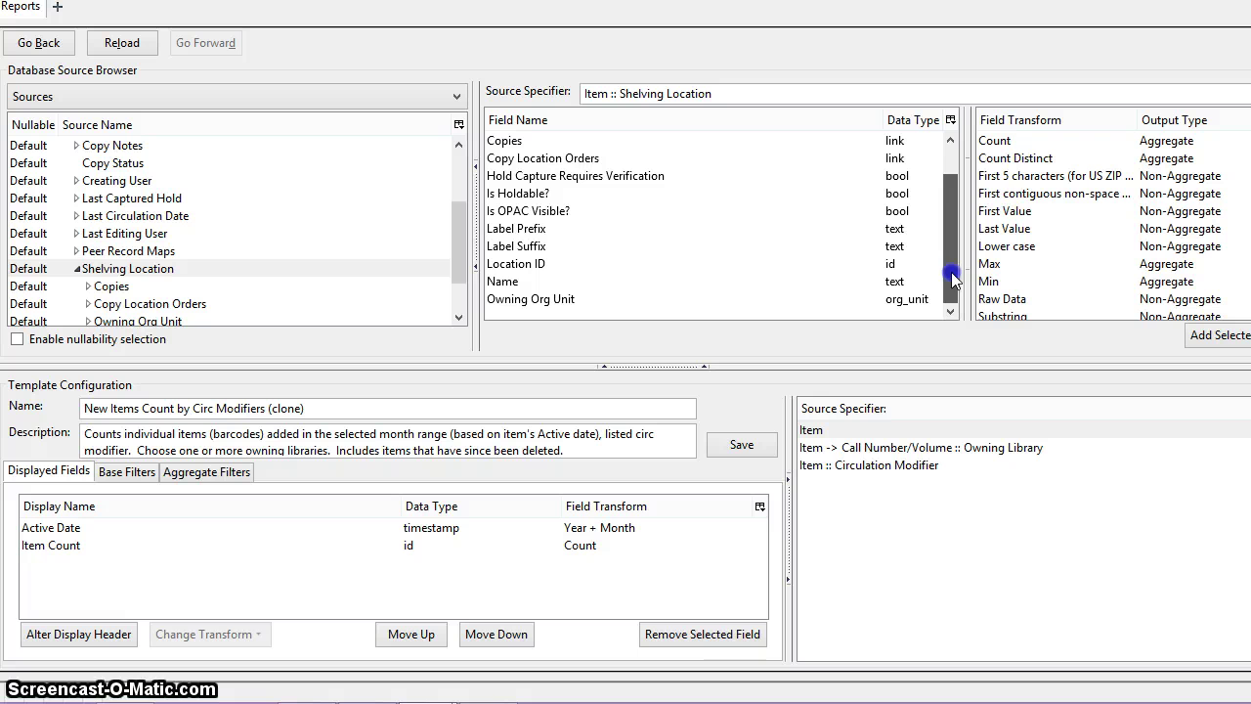
left_click(504, 282)
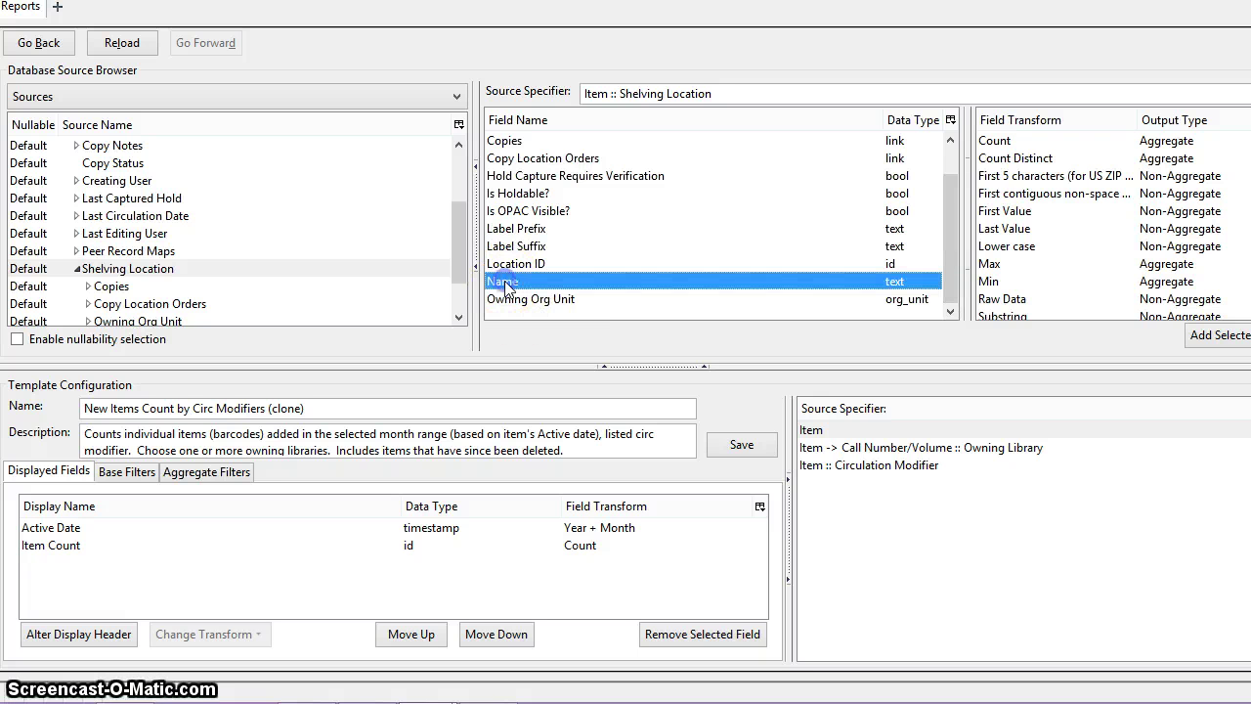
left_click(1214, 336)
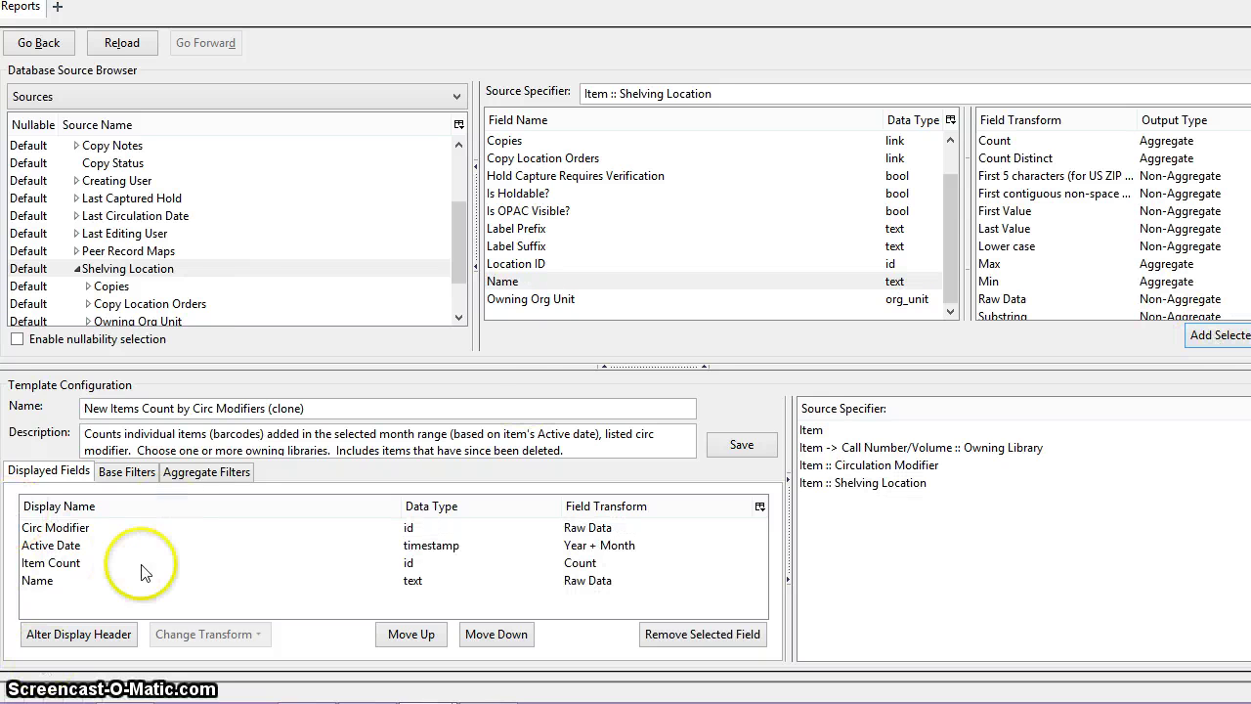
- Change the column header of the added Name field to "Shelving Location"
left_click(44, 582)
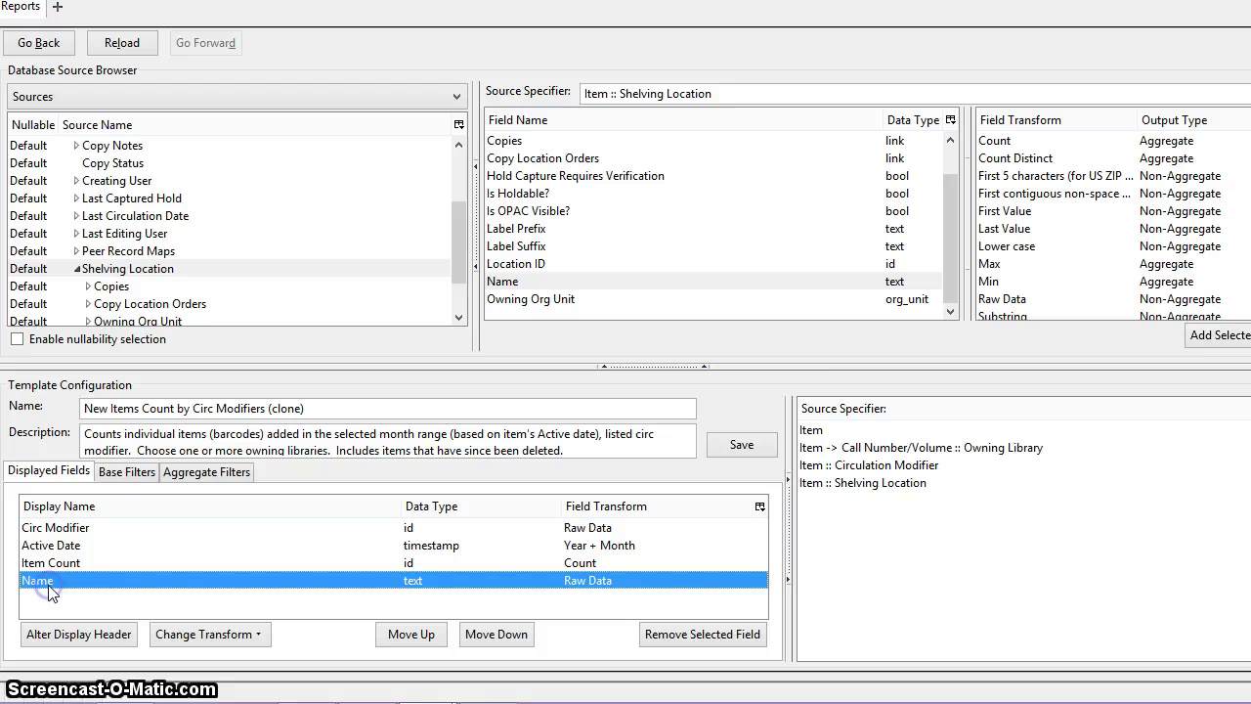
left_click(65, 634)
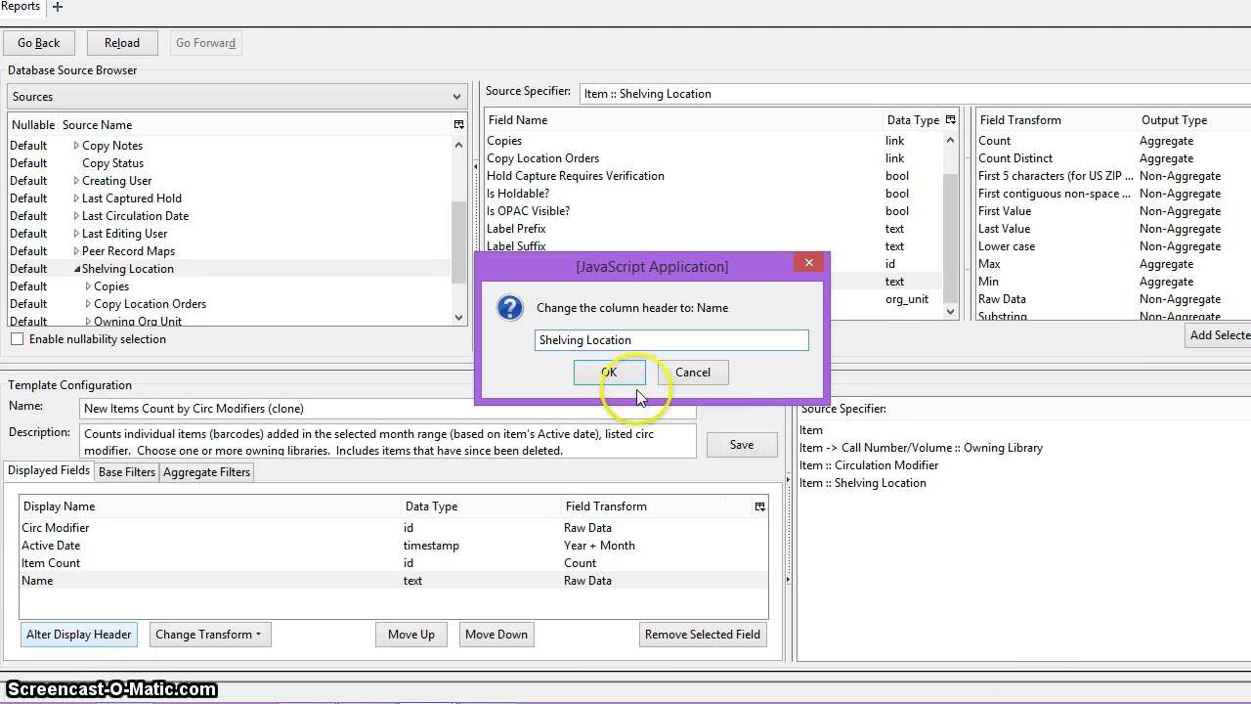
left_click(609, 371)
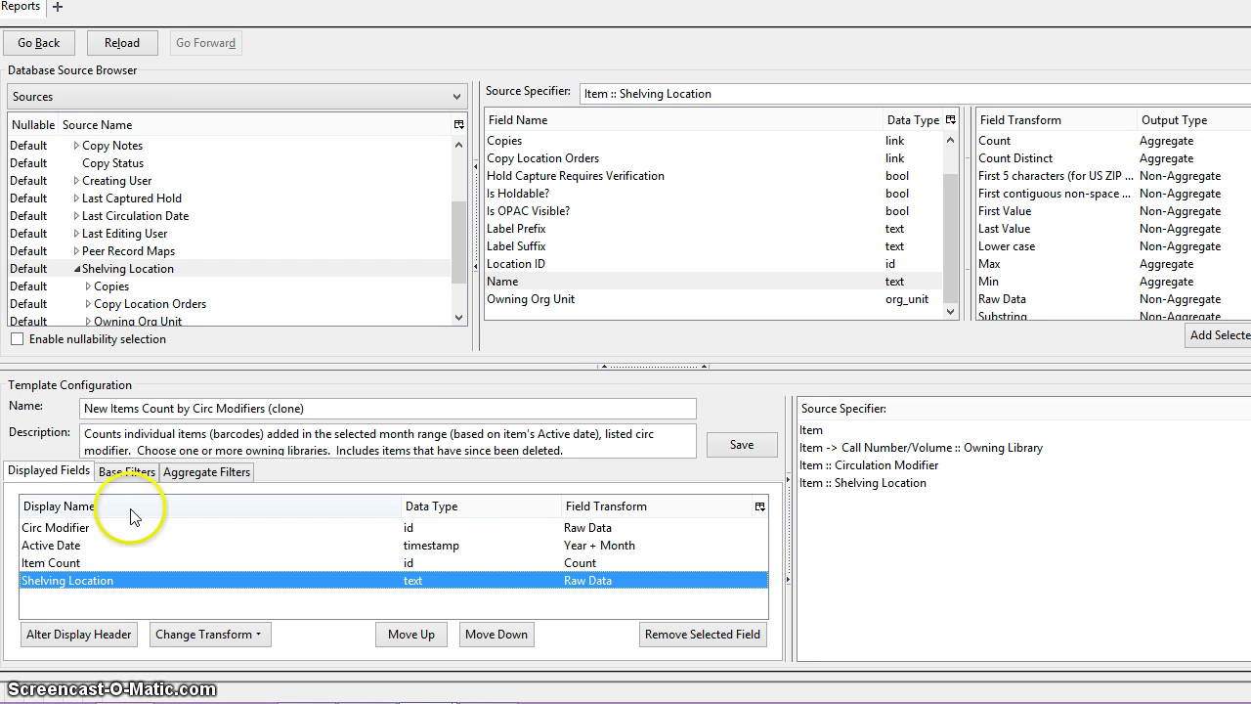
- Set the operator of the Organizational Unit ID base filter to Equals
left_click(126, 471)
left_click(201, 478)
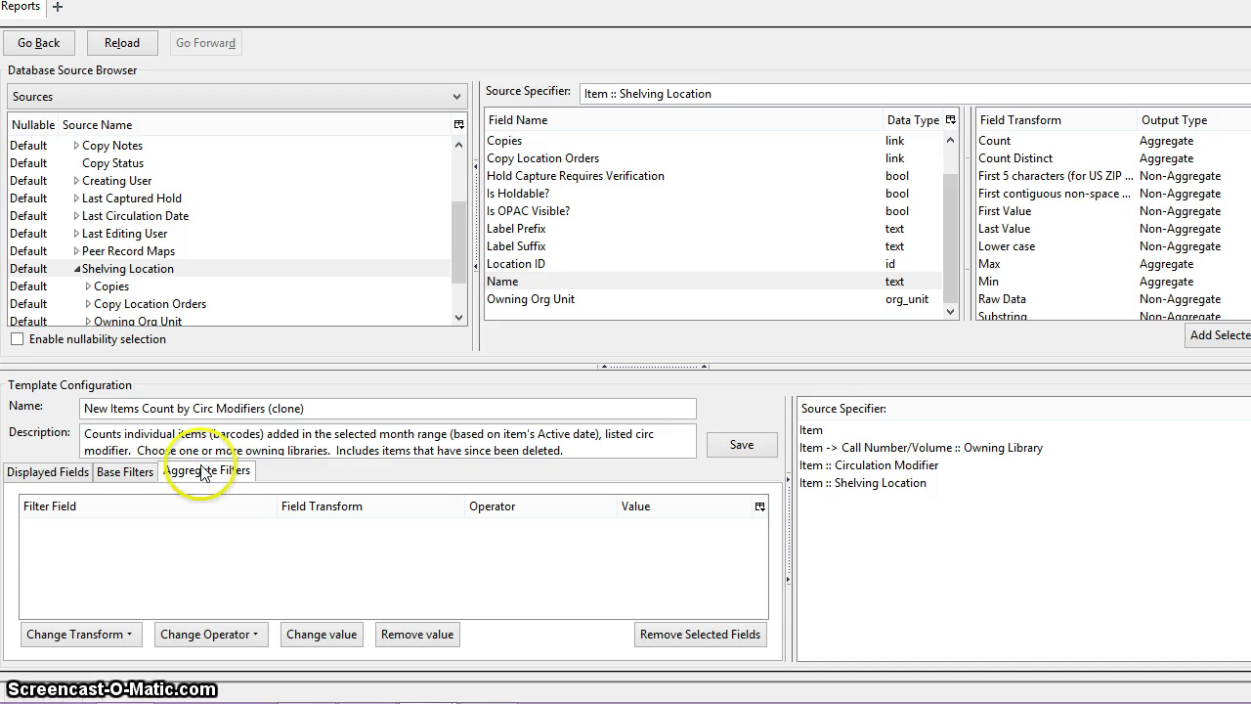
left_click(108, 473)
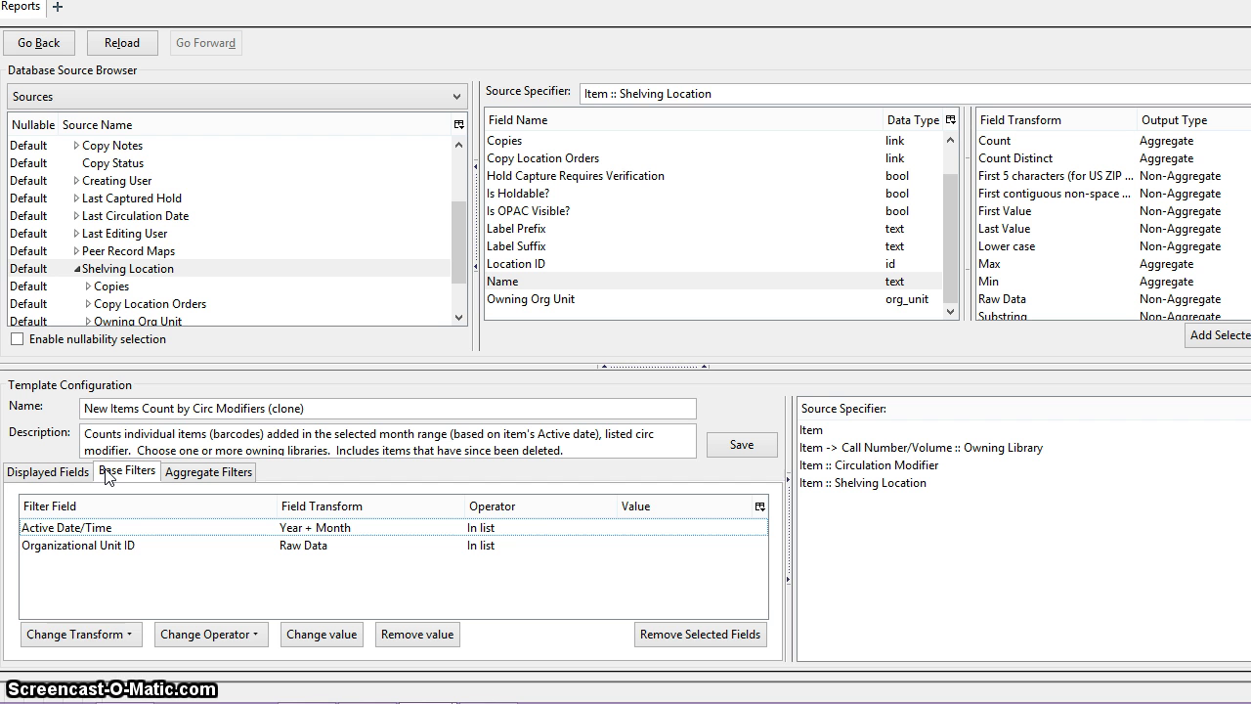
left_click(484, 528, "ctrl")
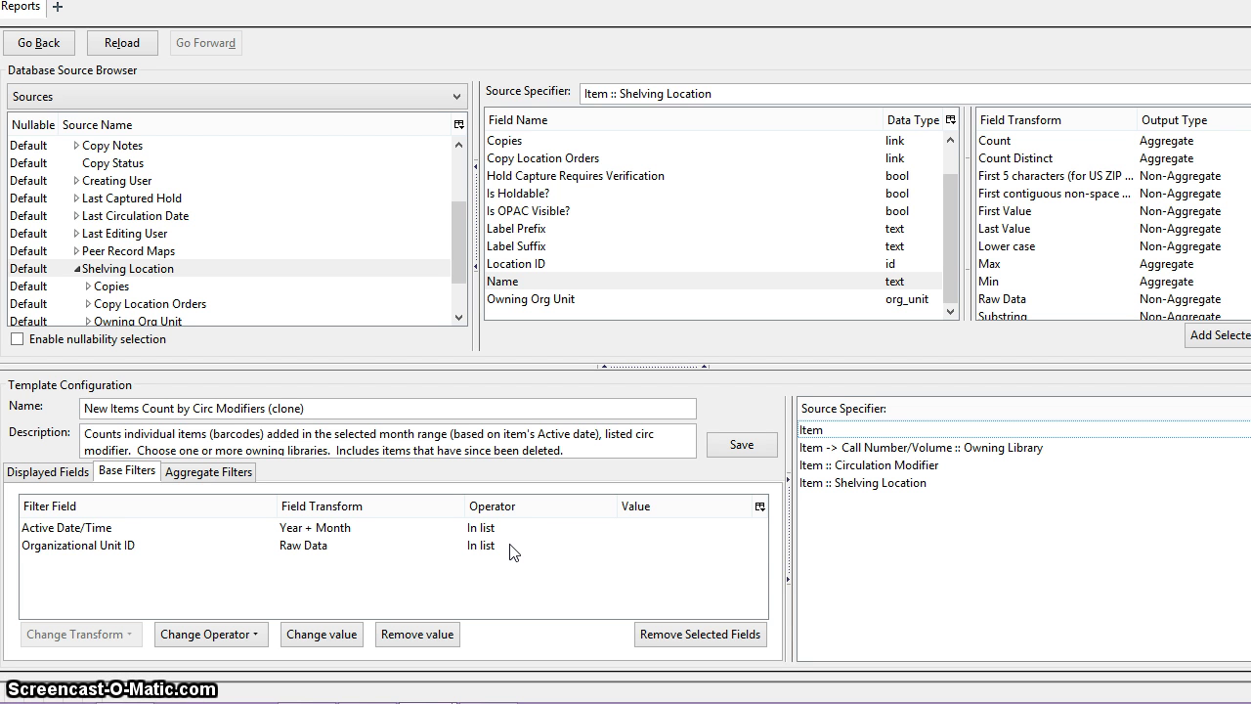
left_click(129, 549)
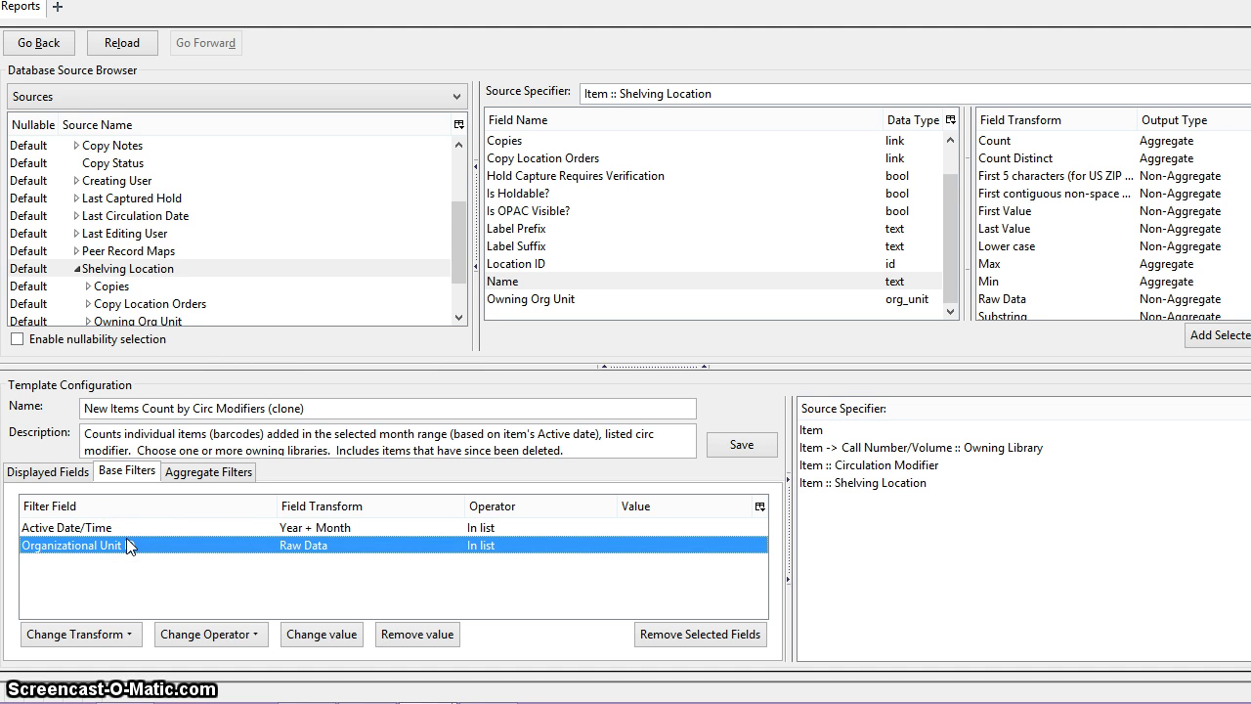
left_click(205, 637)
left_click(204, 637)
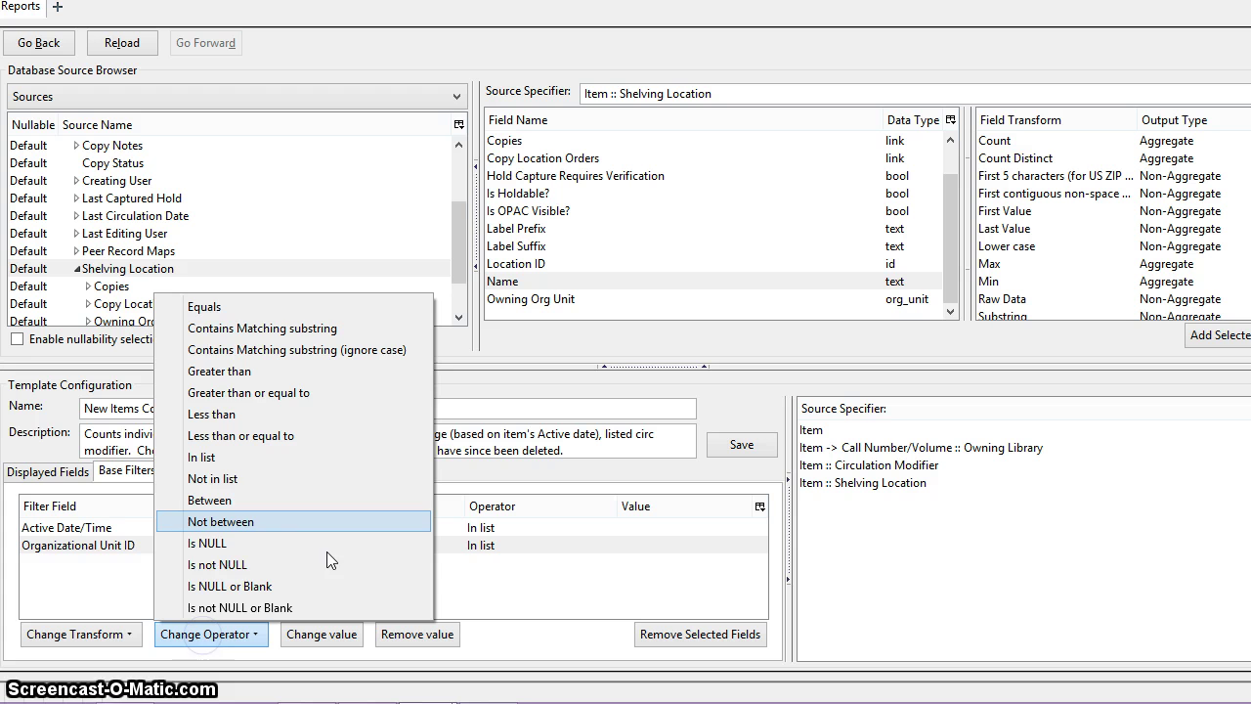
left_click(192, 309)
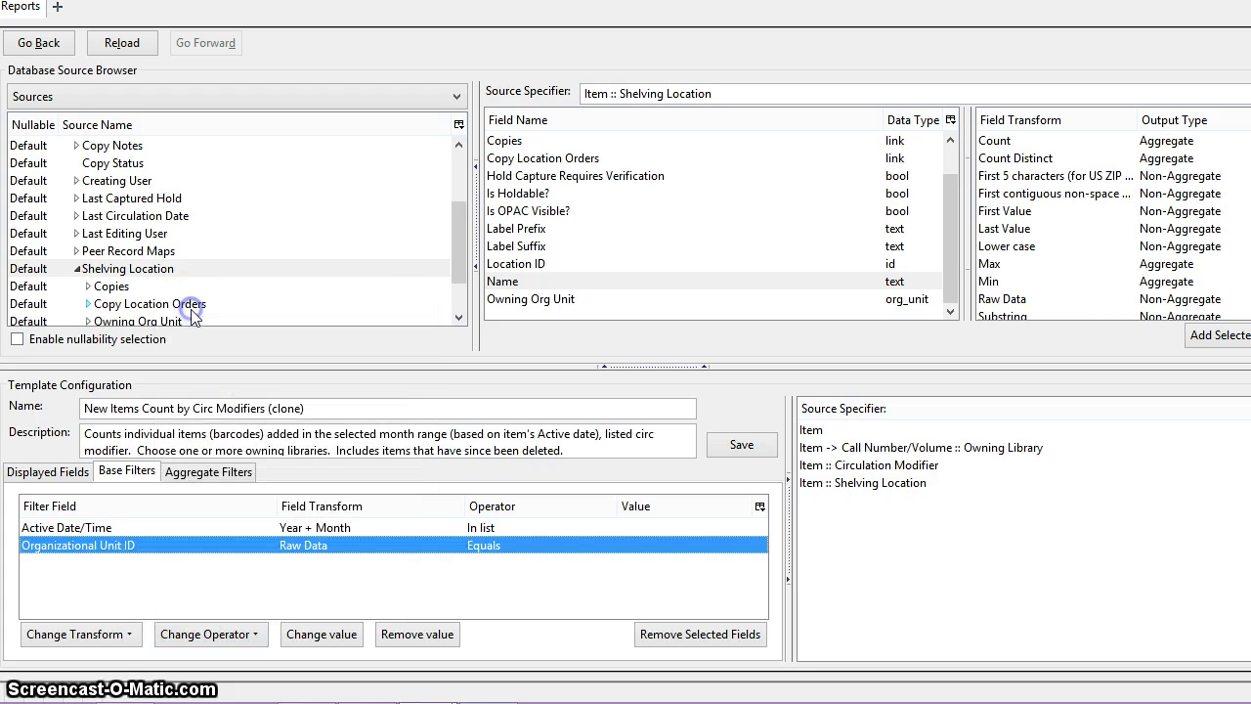
- Set the value of the Organizational Unit ID base filter to ZSP-B
left_click(321, 634)
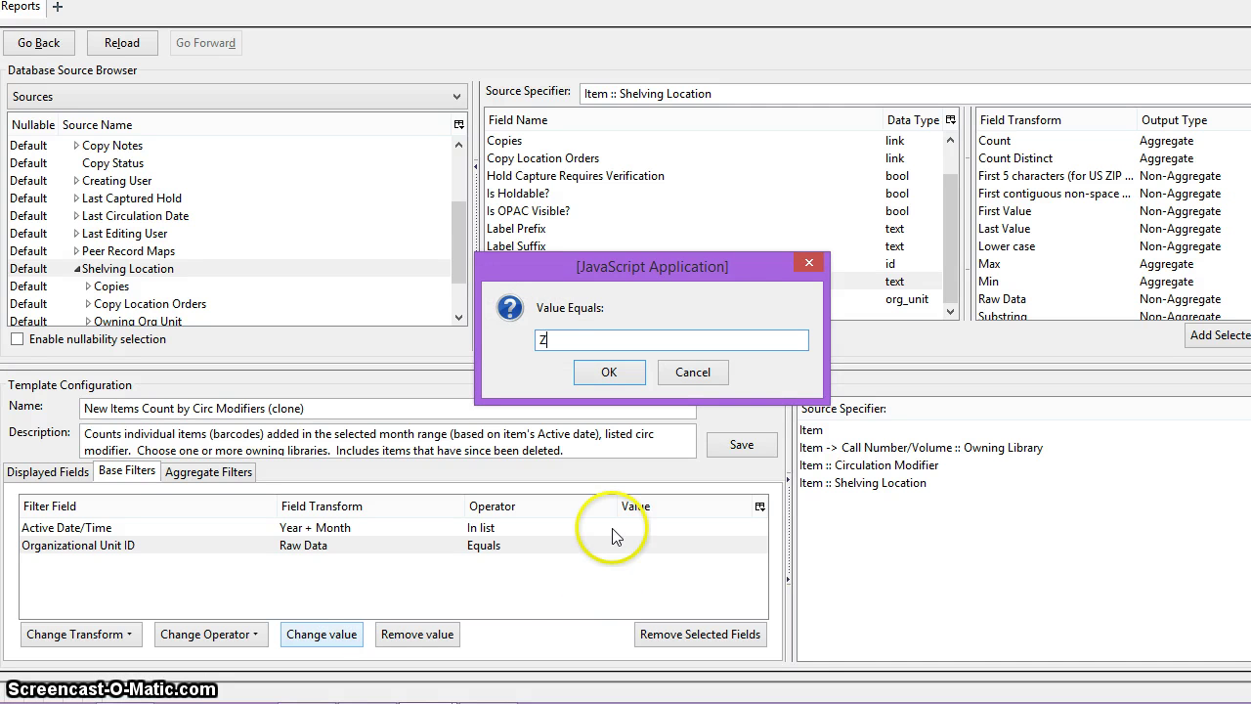
type("ZSP-P")
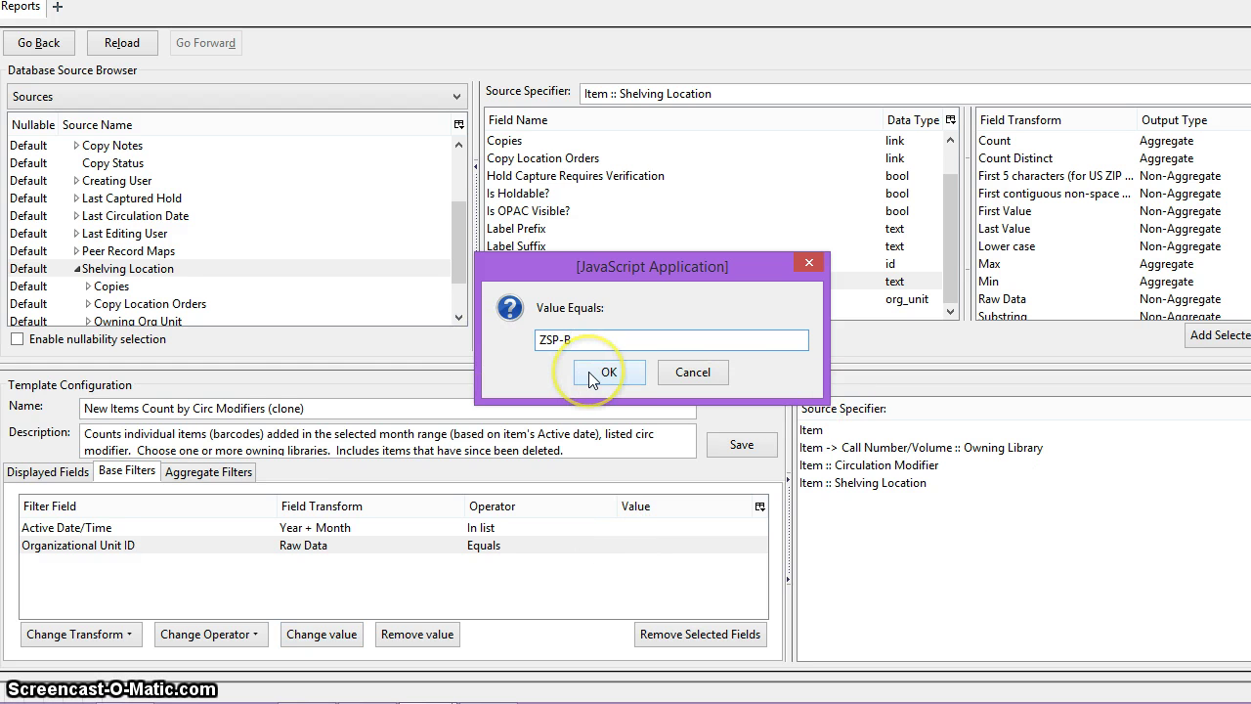
left_click(588, 371)
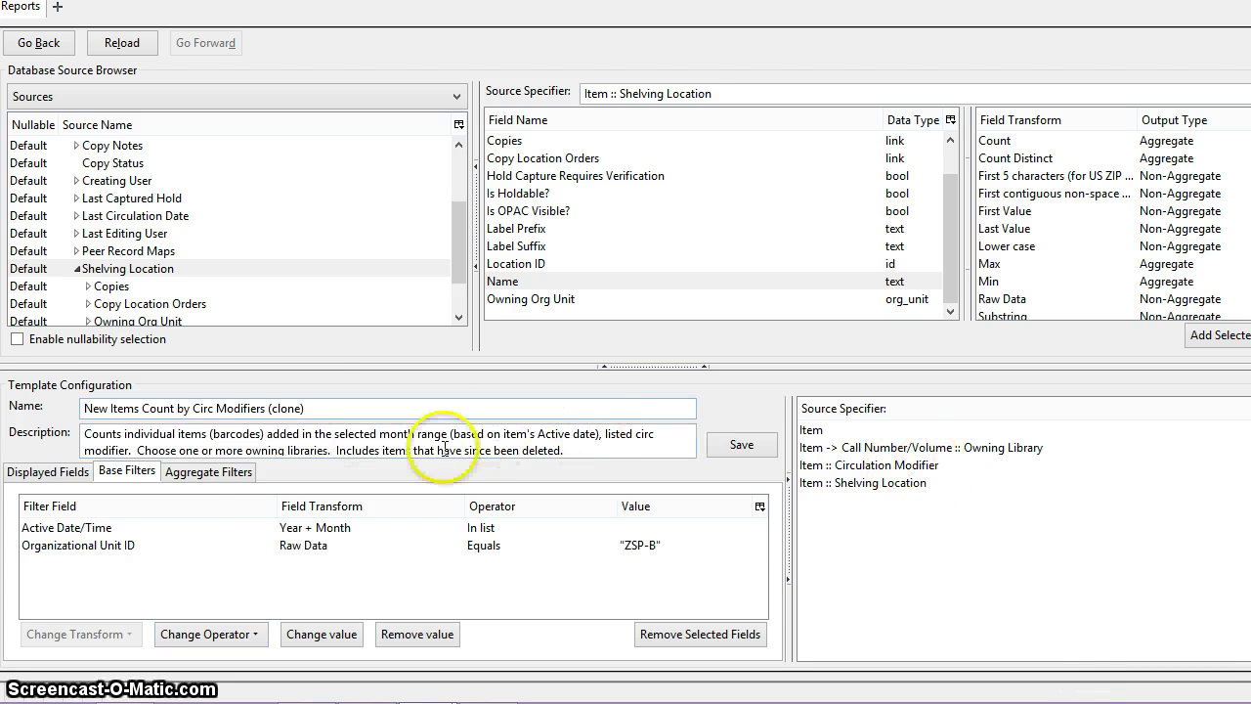
- Remove "(clone)" from the template name so it reads "New Items Count by Circ Modifiers"
left_click(328, 409)
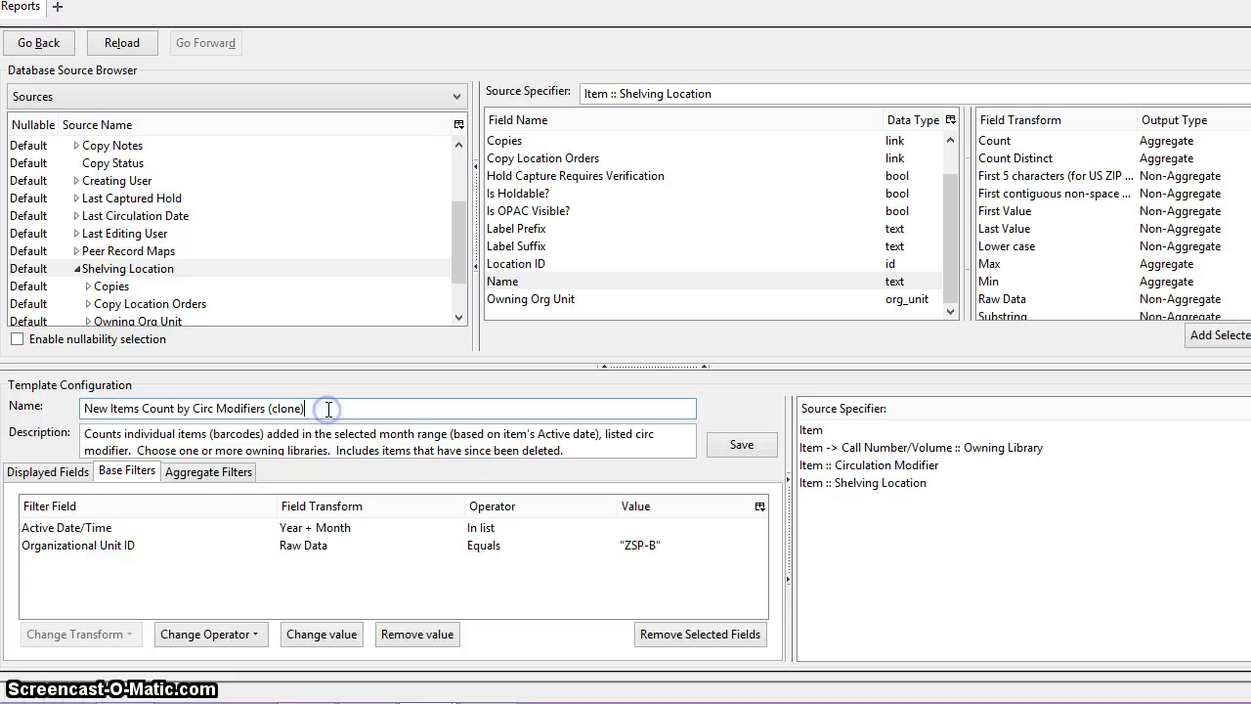
key("BackSpace")
key("BackSpace")
key("BackSpace")
key("BackSpace")
key("BackSpace")
key("BackSpace")
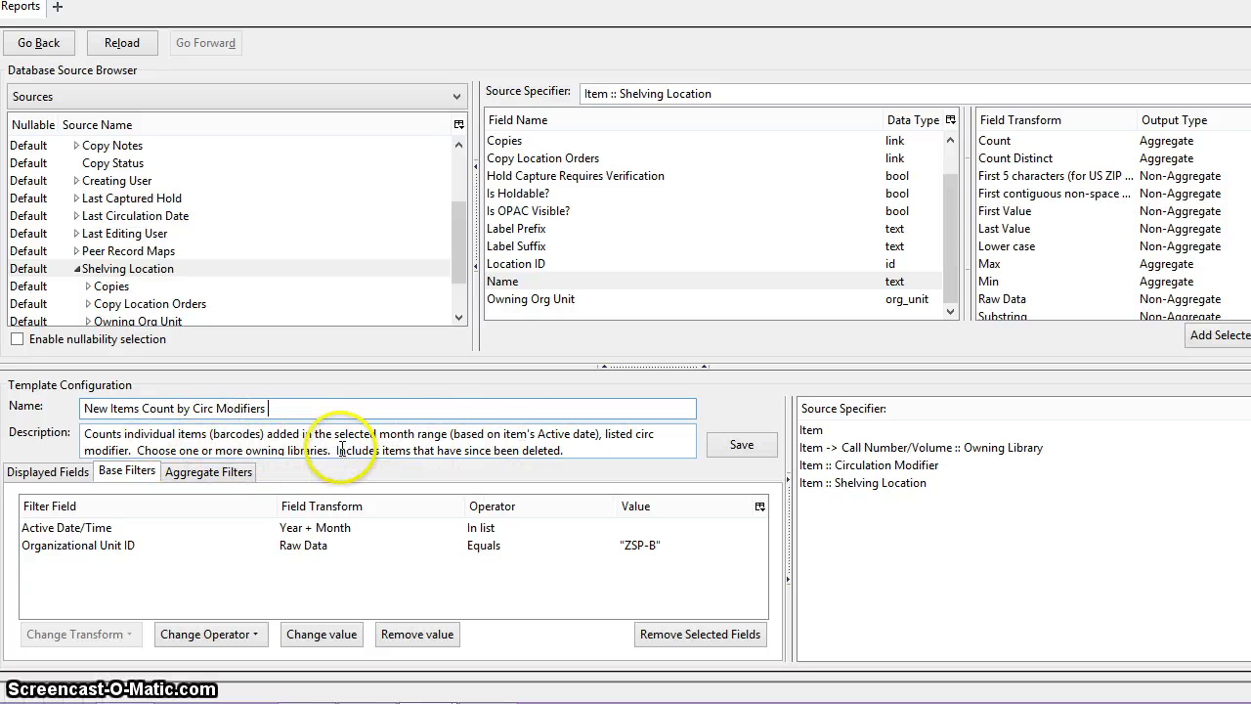
- Delete the sentence "Choose one or more owning libraries." and its extra space from the template description
left_click_drag(334, 446, 139, 455)
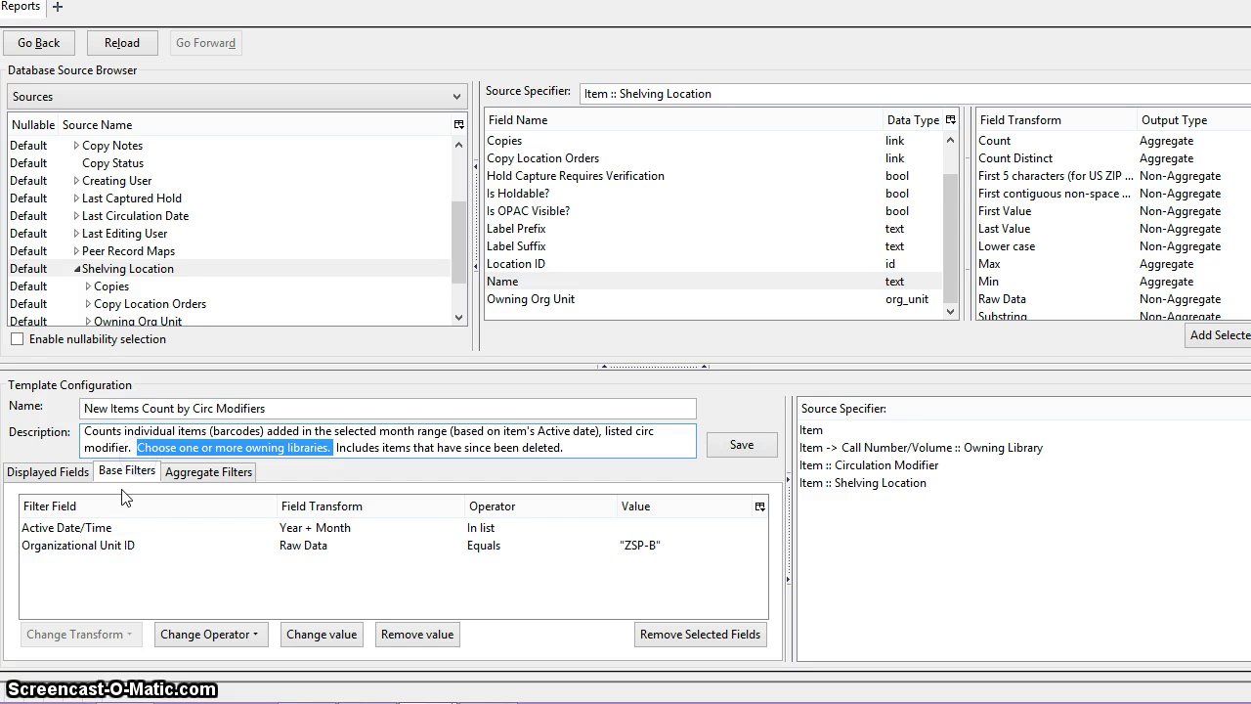
key("Delete")
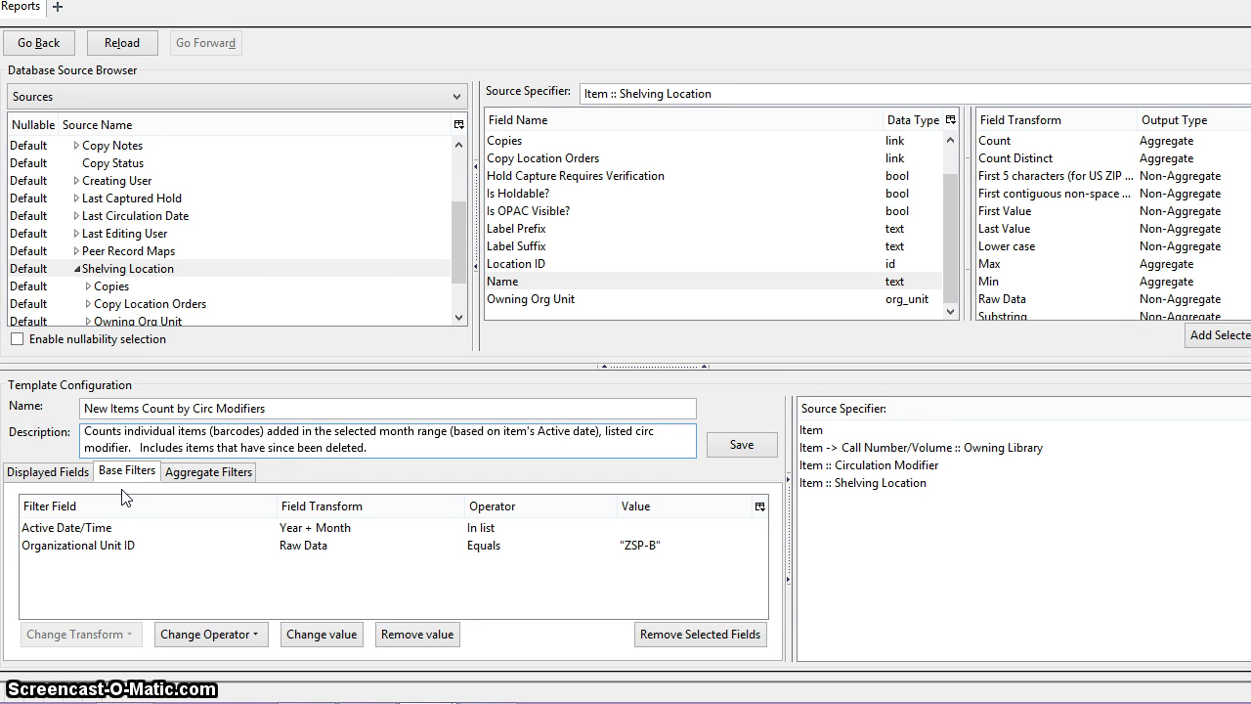
key("Delete")
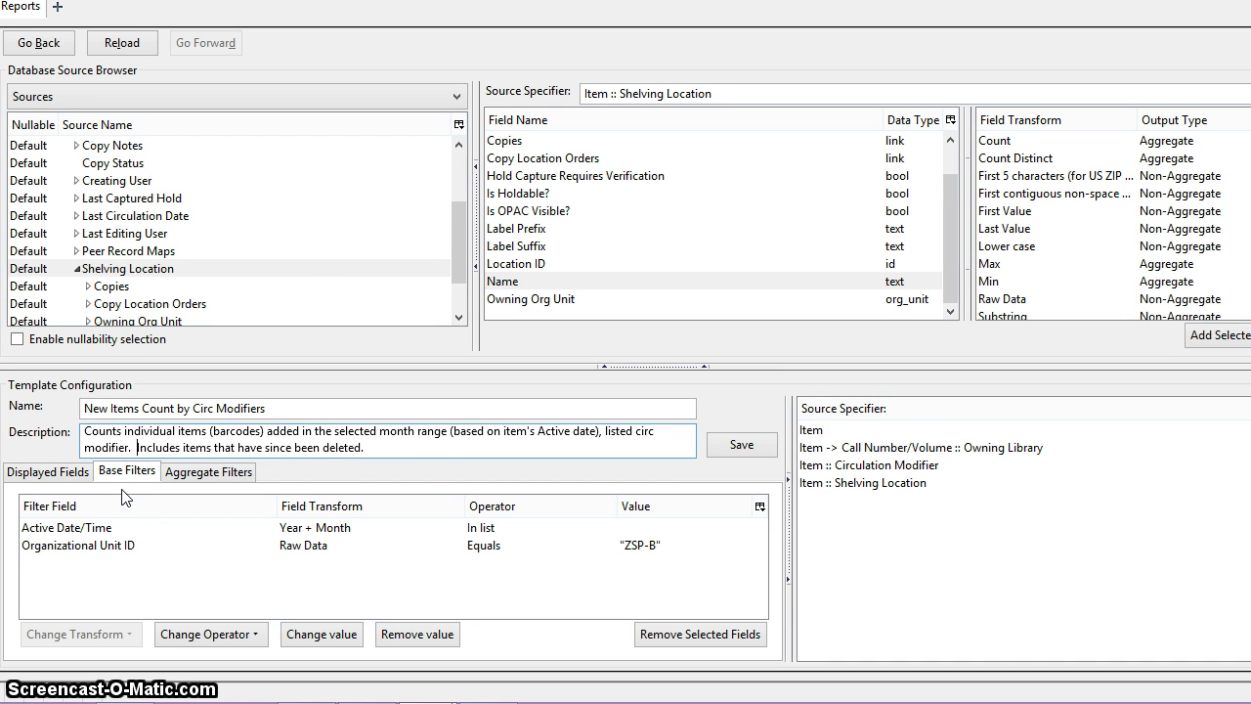
- Save the "New Items Count by Circ Modifiers" template and return to the report folders overview
left_click(740, 450)
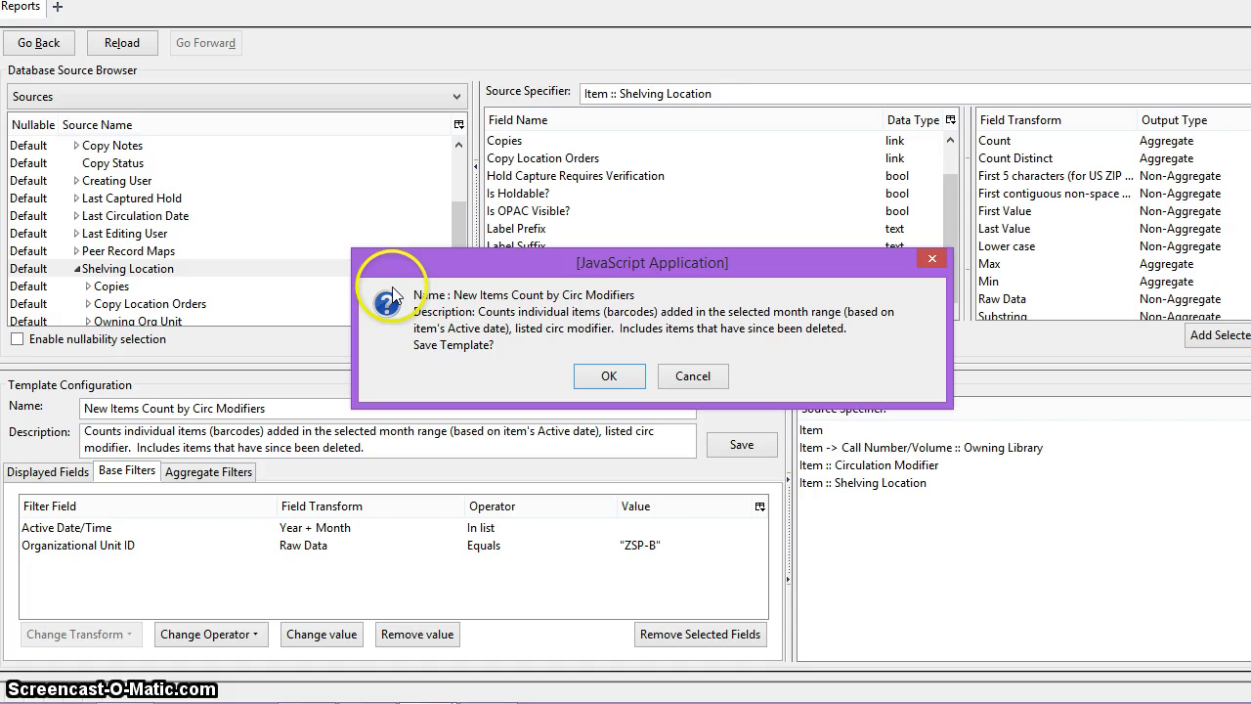
left_click(608, 376)
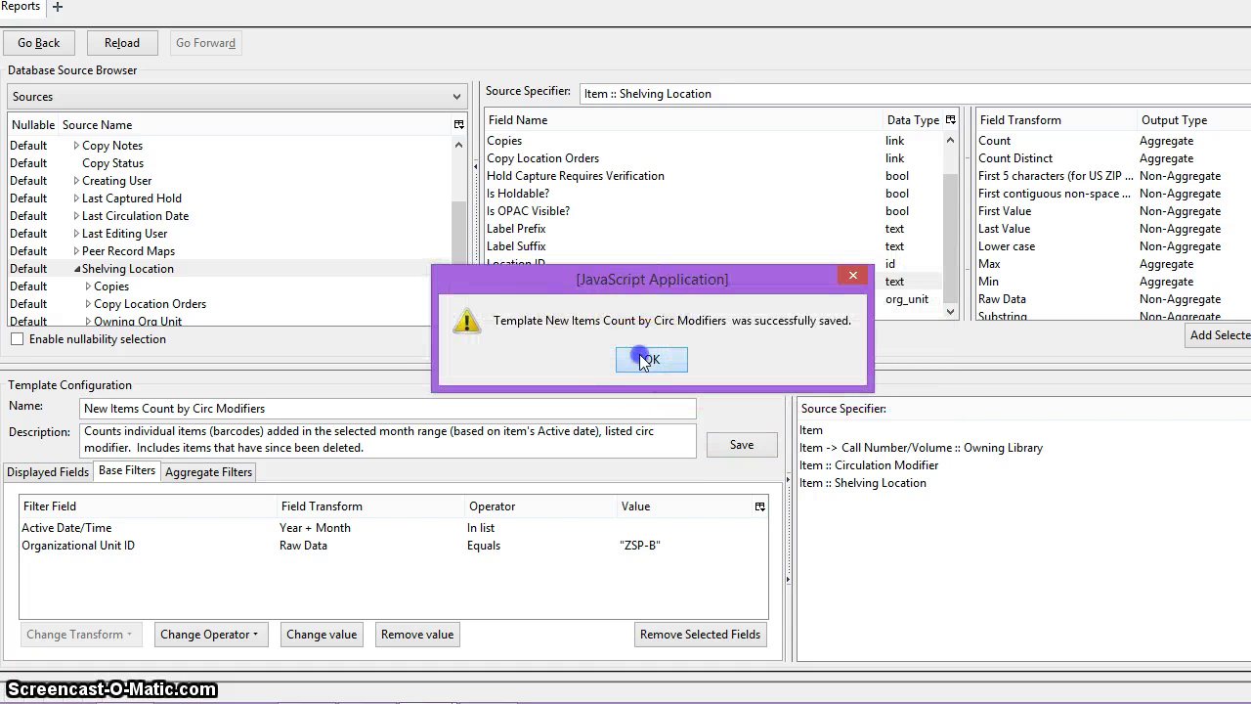
left_click(647, 359)
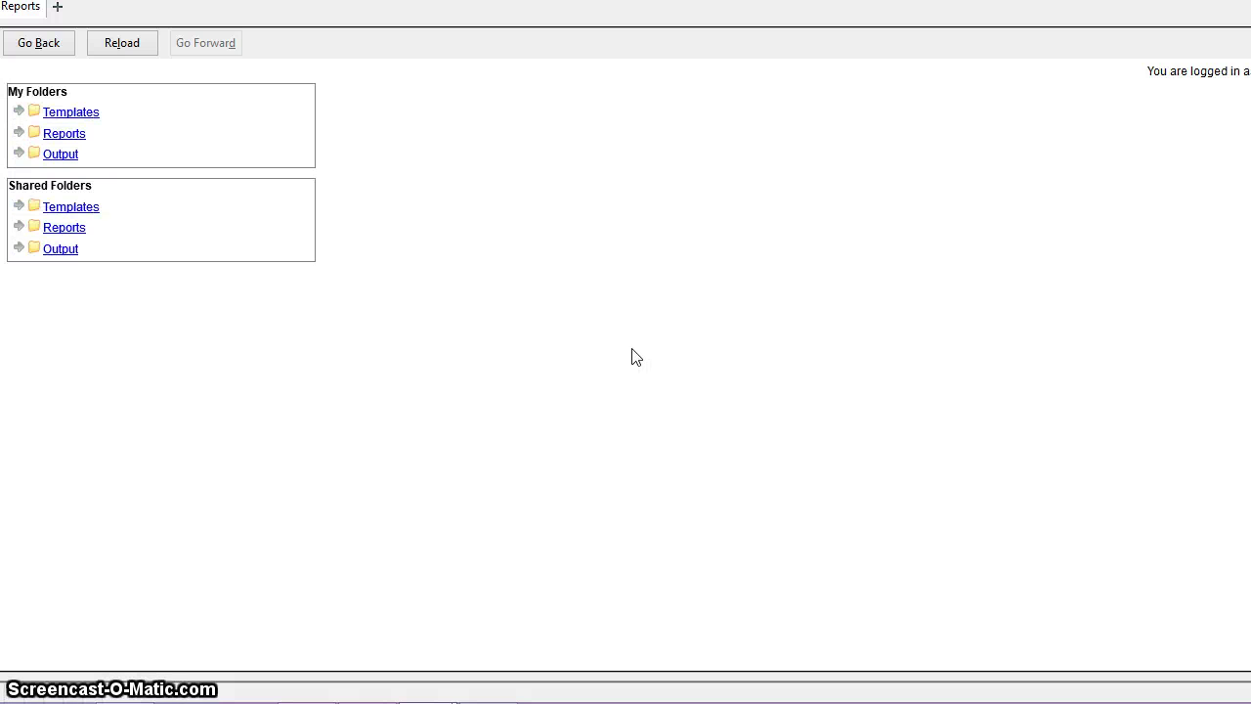
left_click(612, 349)
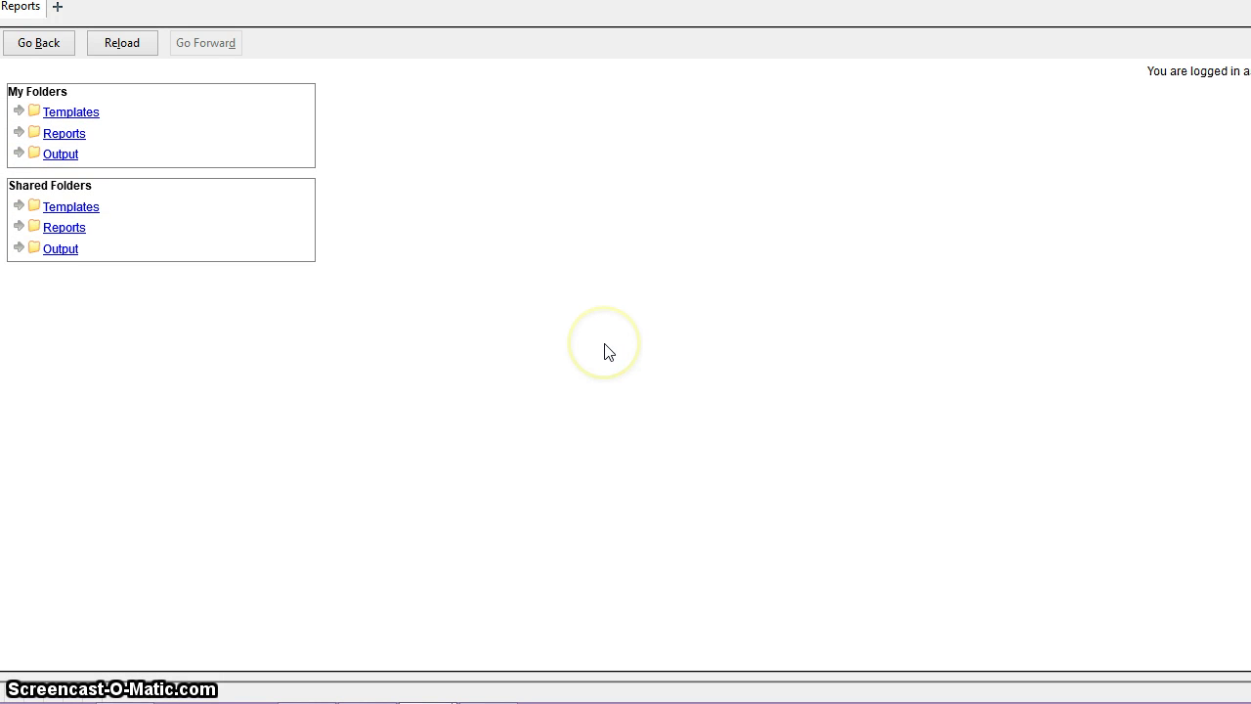